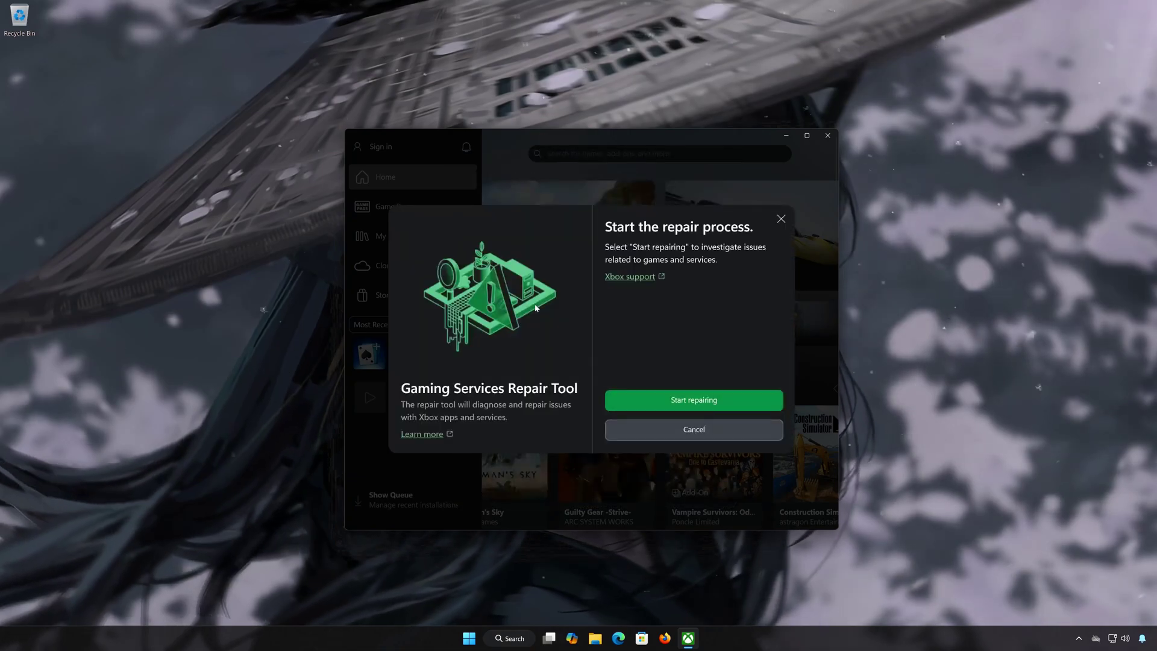
- Run the Gaming Services Repair Tool, allow Xbox to make changes to the device, and dismiss the tool once repairs finish
click(678, 401)
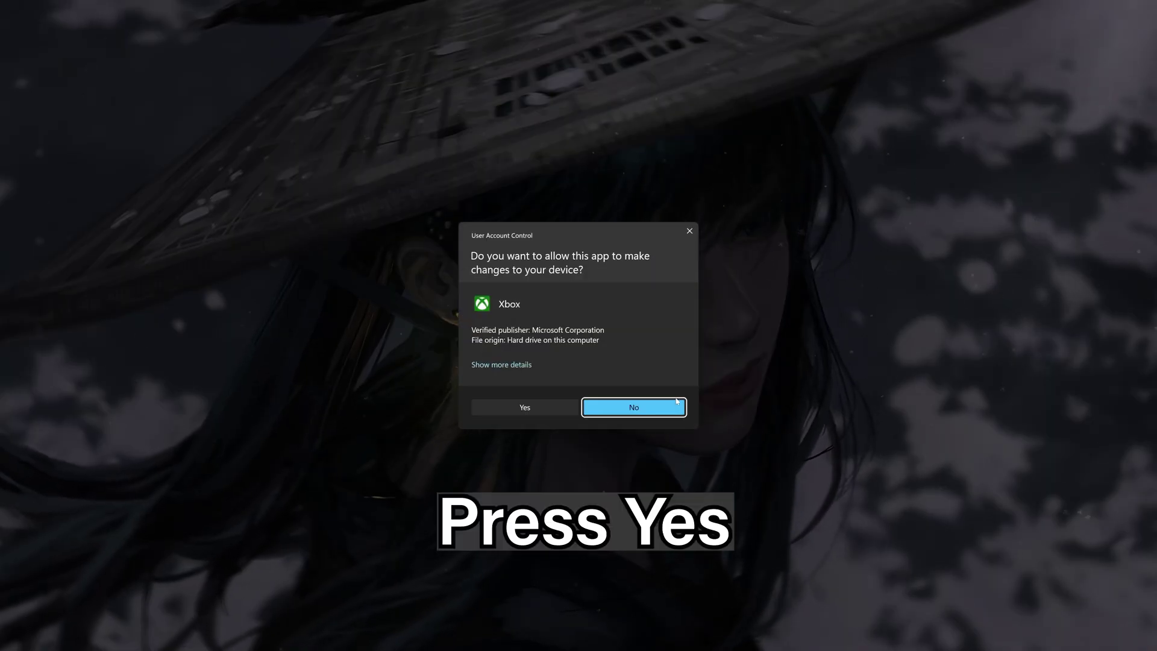
click(523, 408)
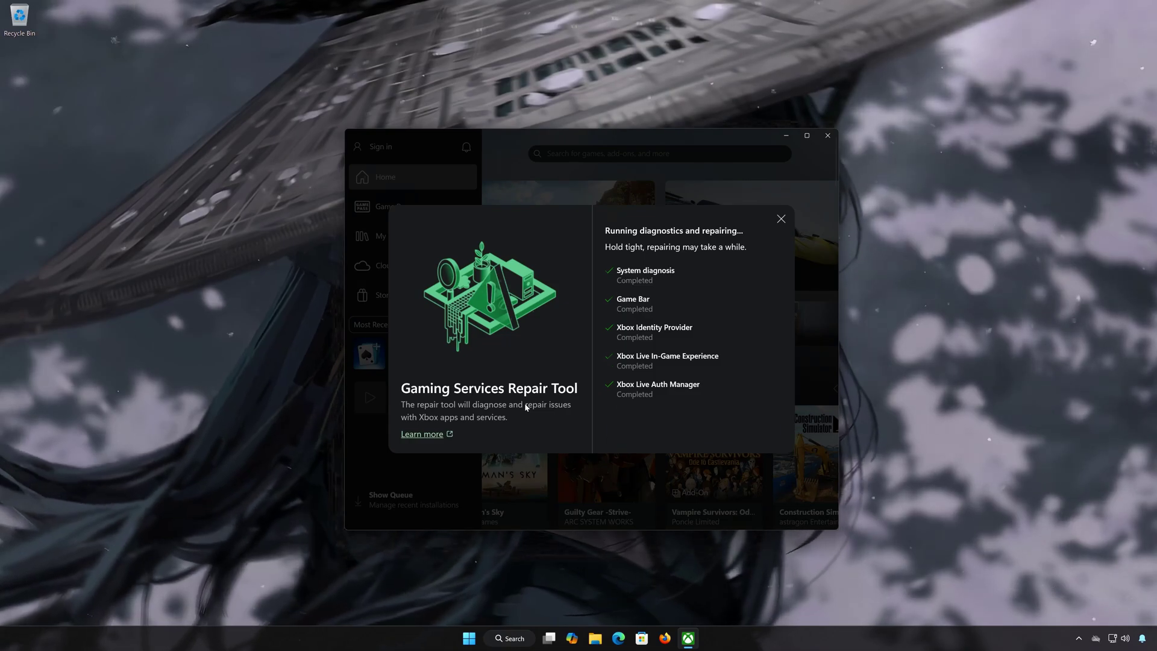
click(715, 432)
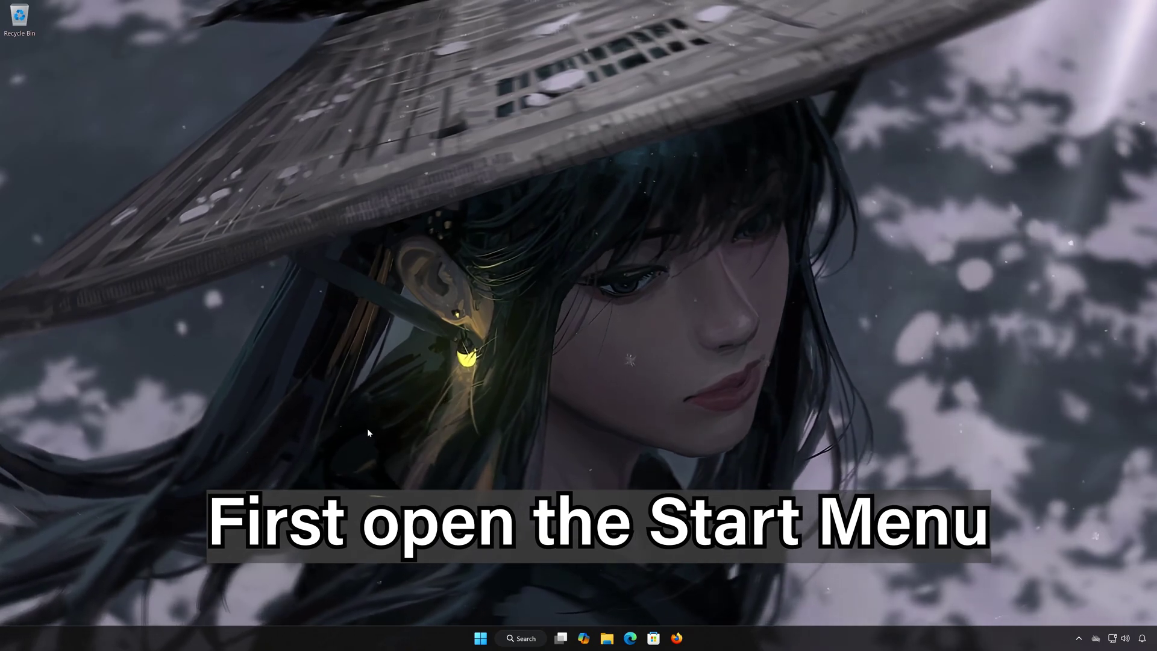
- Run the wsreset command to reset the Microsoft Store, and close the Store window it opens
click(480, 640)
text(ws)
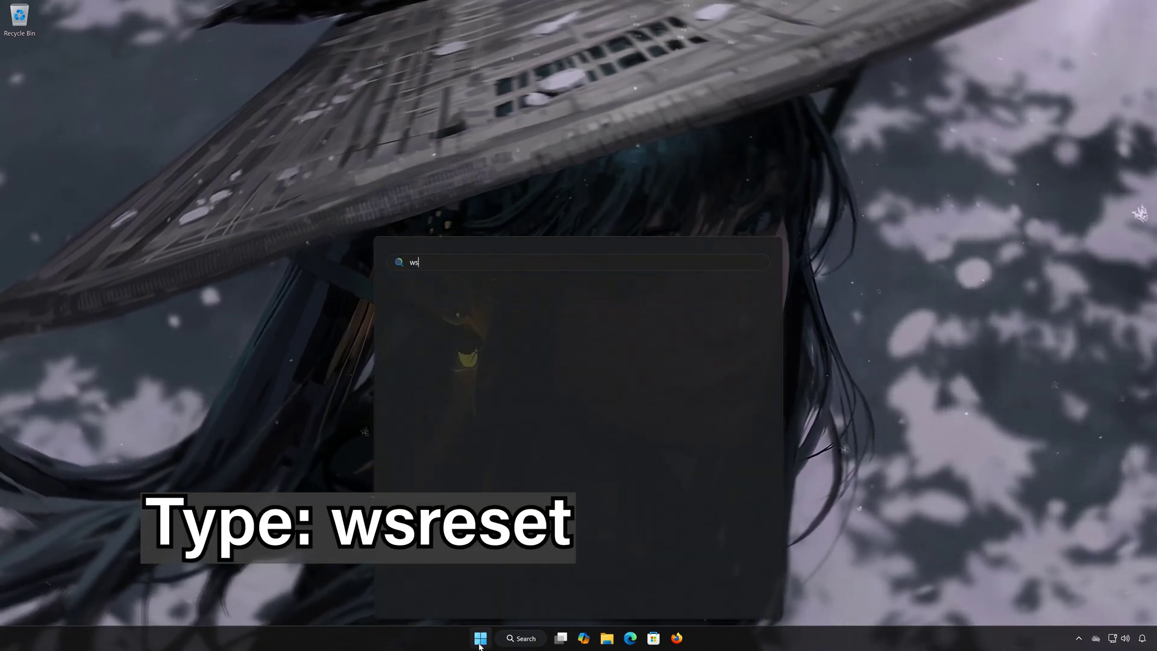
text(reset)
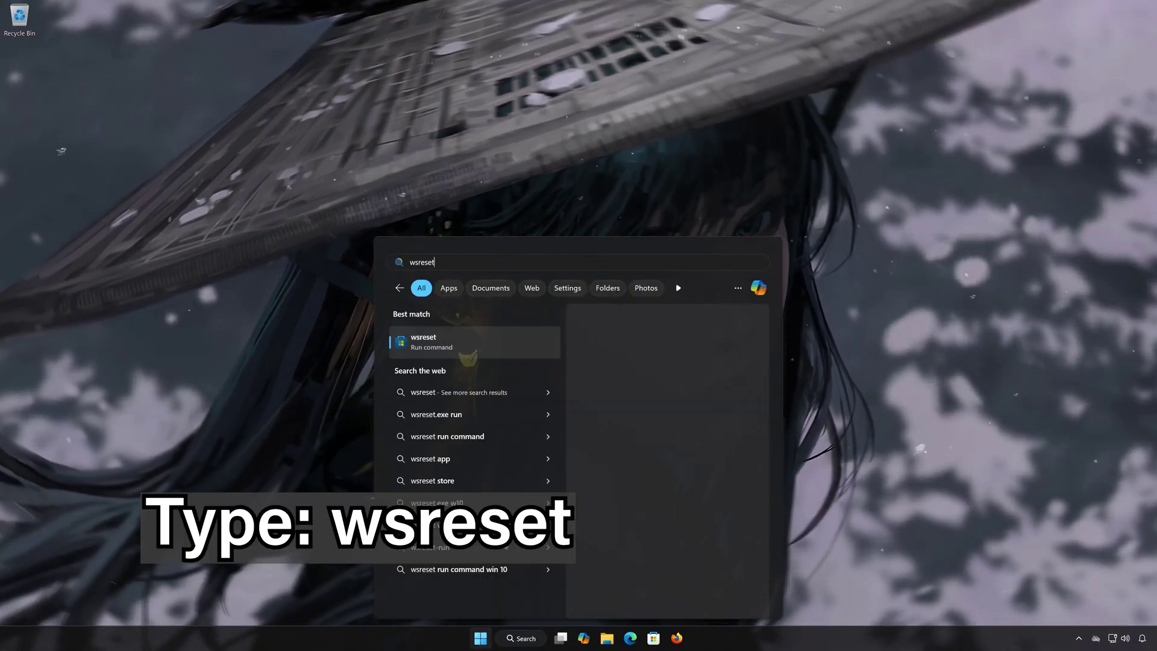
click(496, 353)
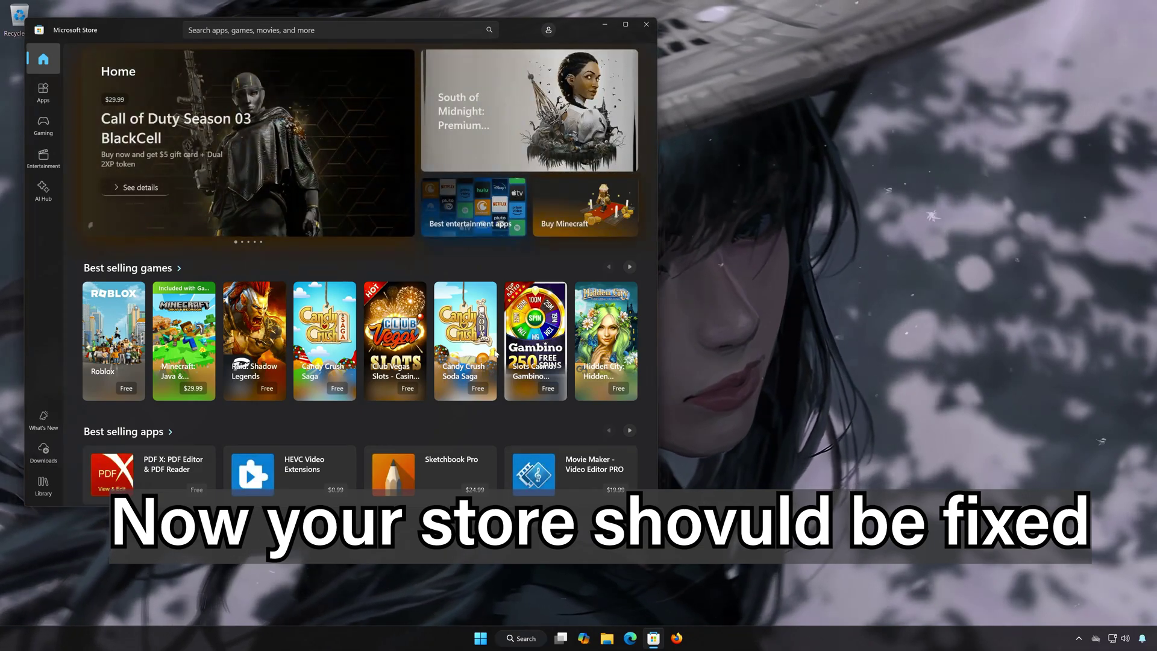
click(641, 29)
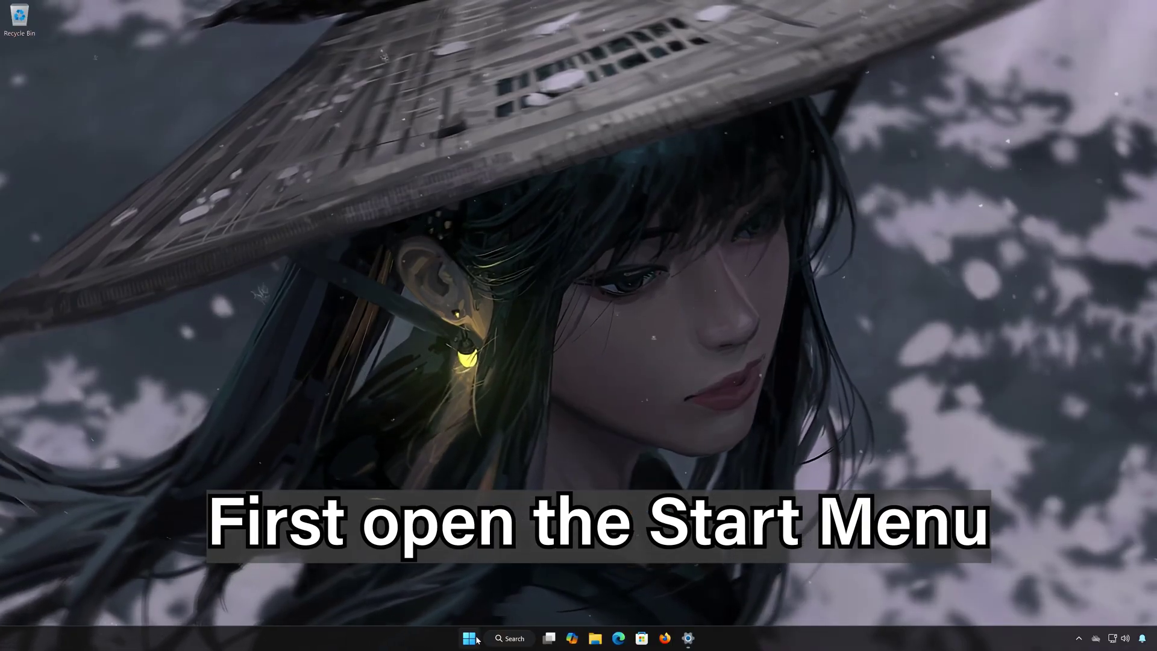
- Open the advanced options of the Xbox app from the installed apps in Windows Settings
click(477, 636)
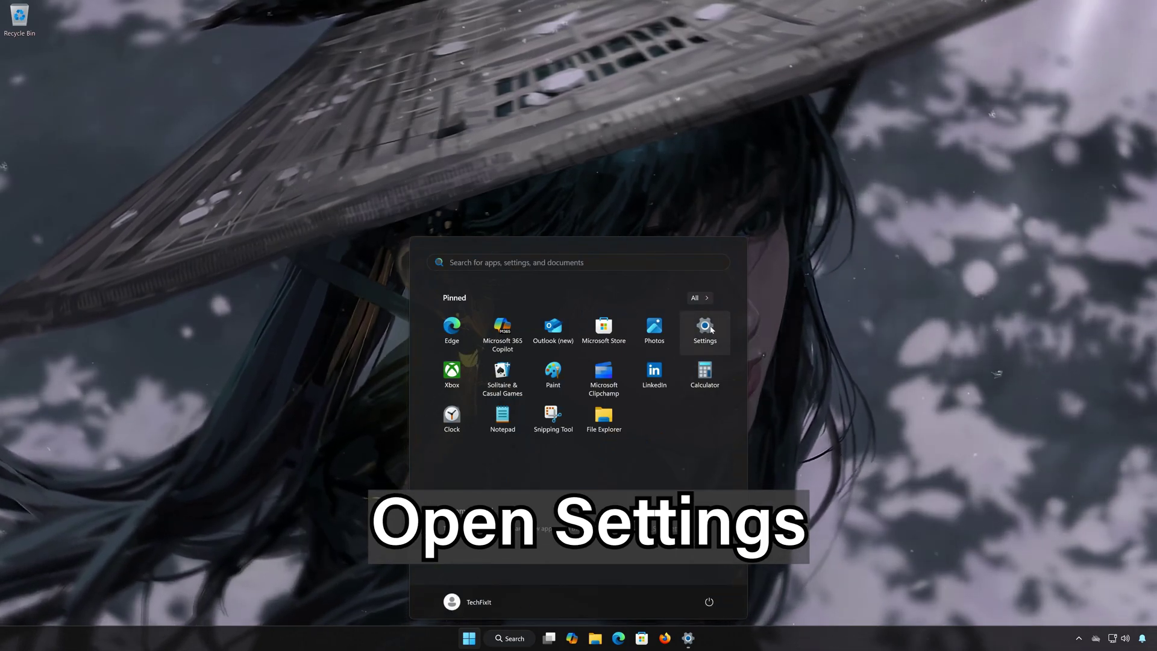
click(707, 328)
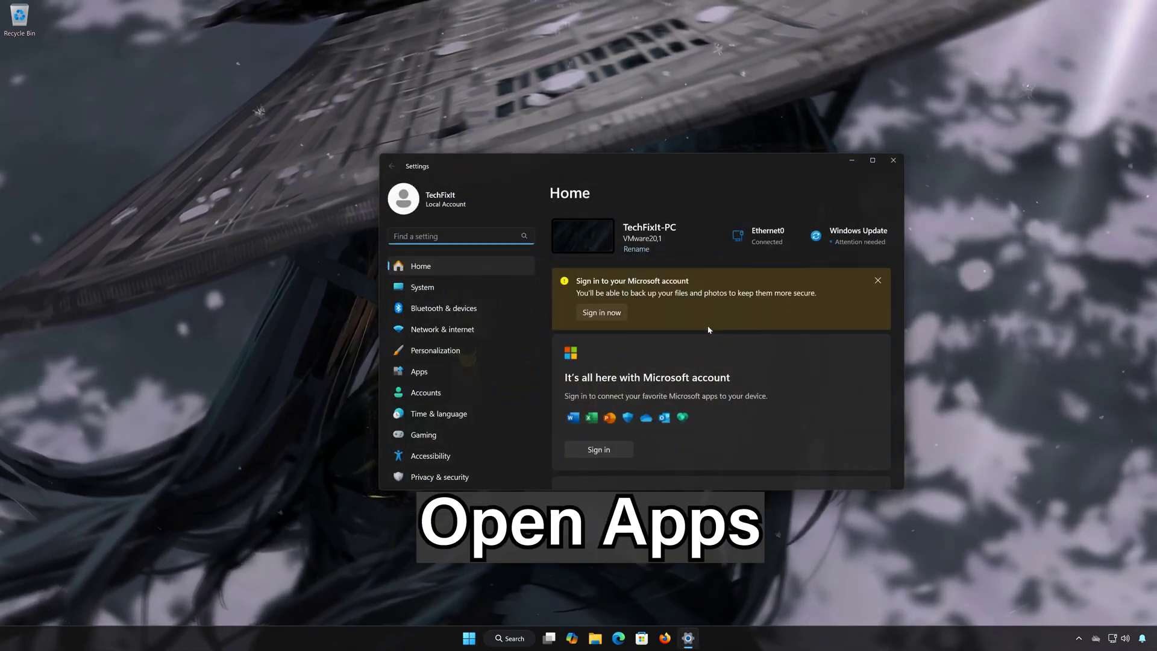
click(437, 370)
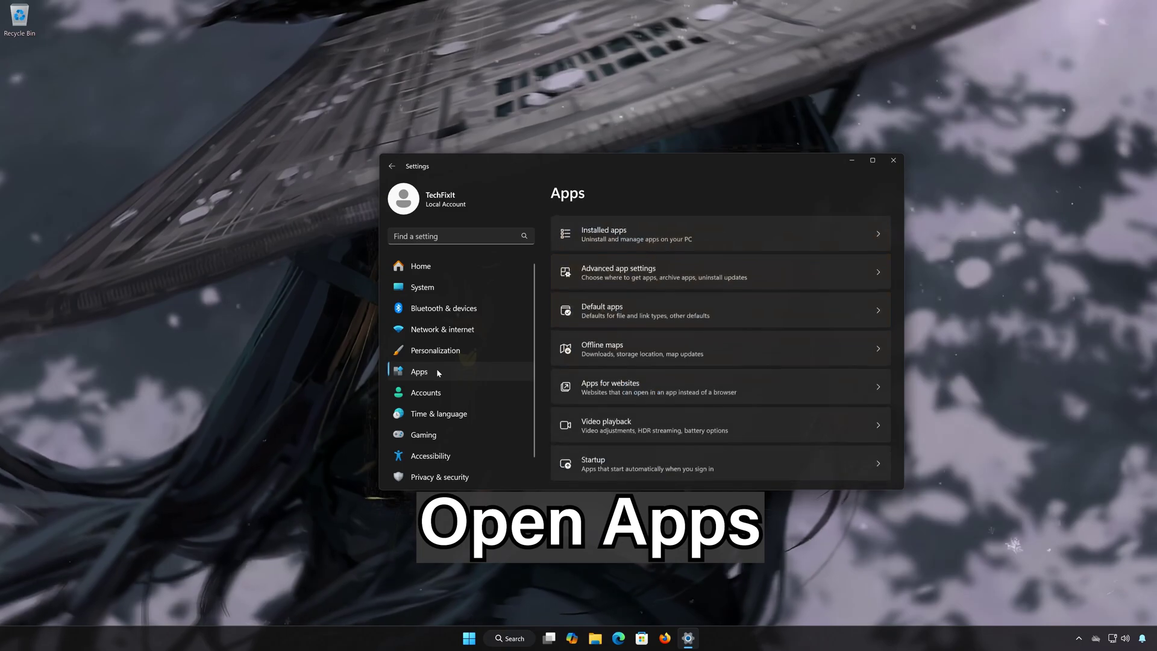
click(656, 235)
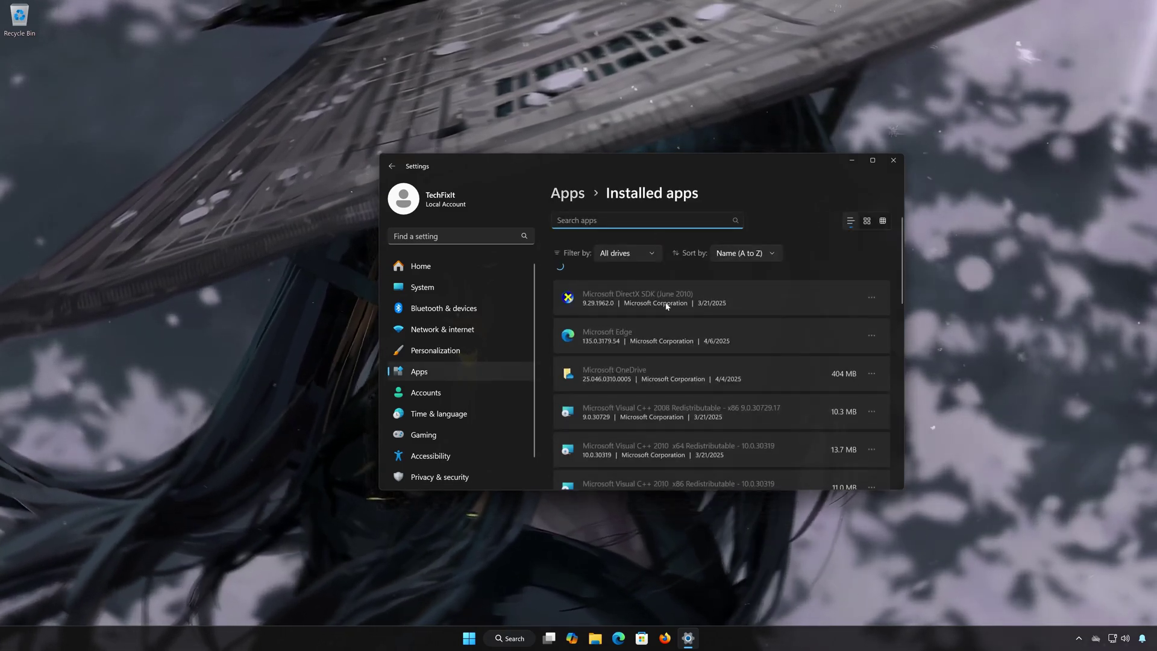
scroll(666, 307, down, 10)
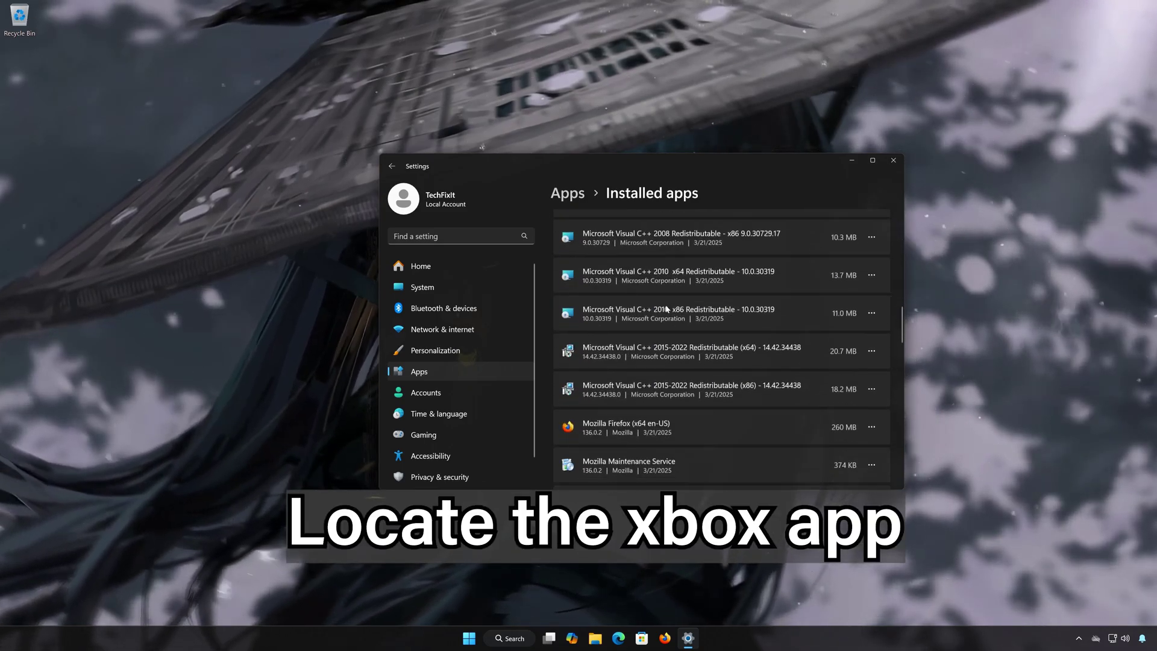
scroll(667, 309, down, 15)
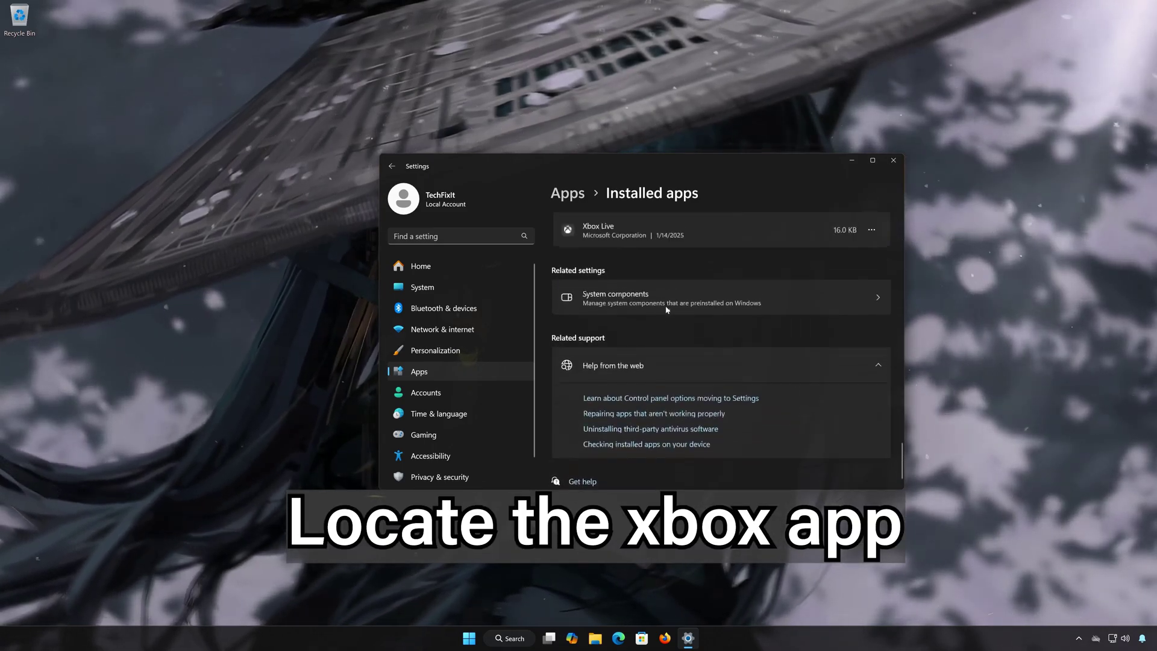
scroll(667, 309, up, 2)
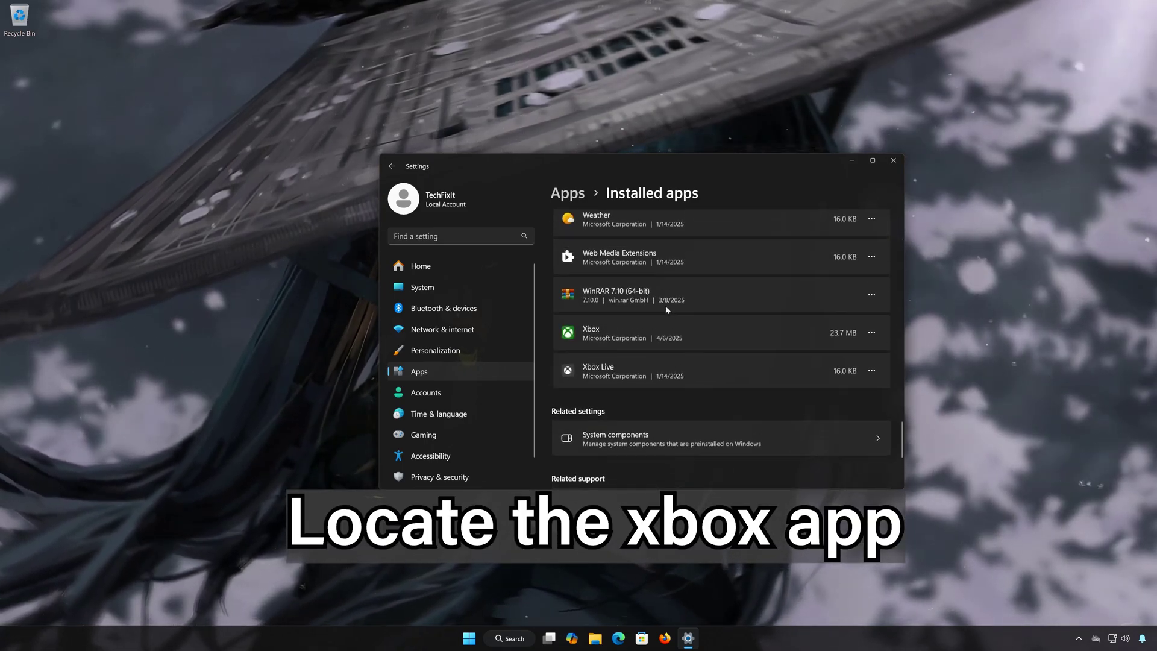
click(871, 335)
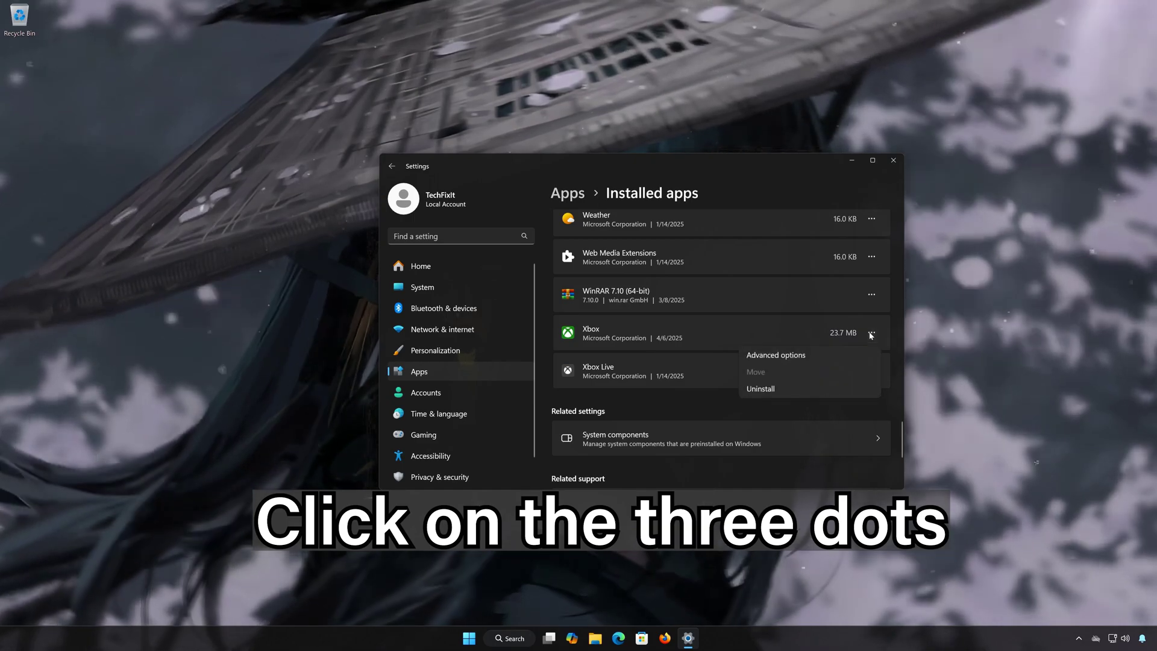
click(783, 357)
- Repair the Xbox app and reset it, confirming the permanent deletion of its data
scroll(782, 358, down, 6)
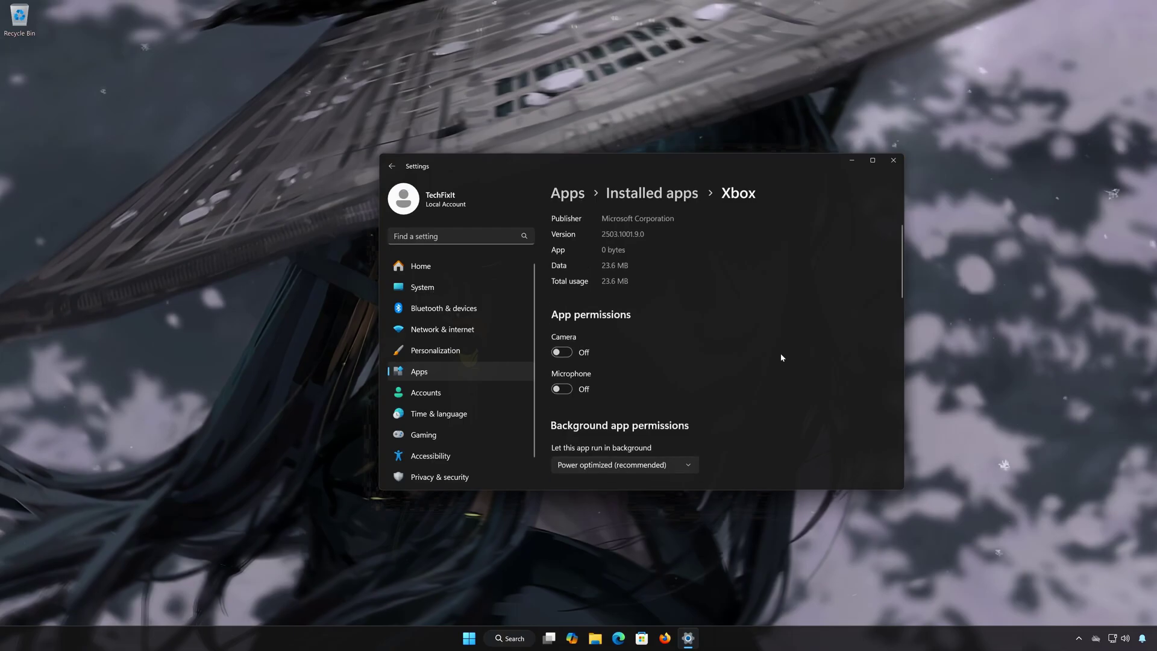
scroll(782, 357, down, 3)
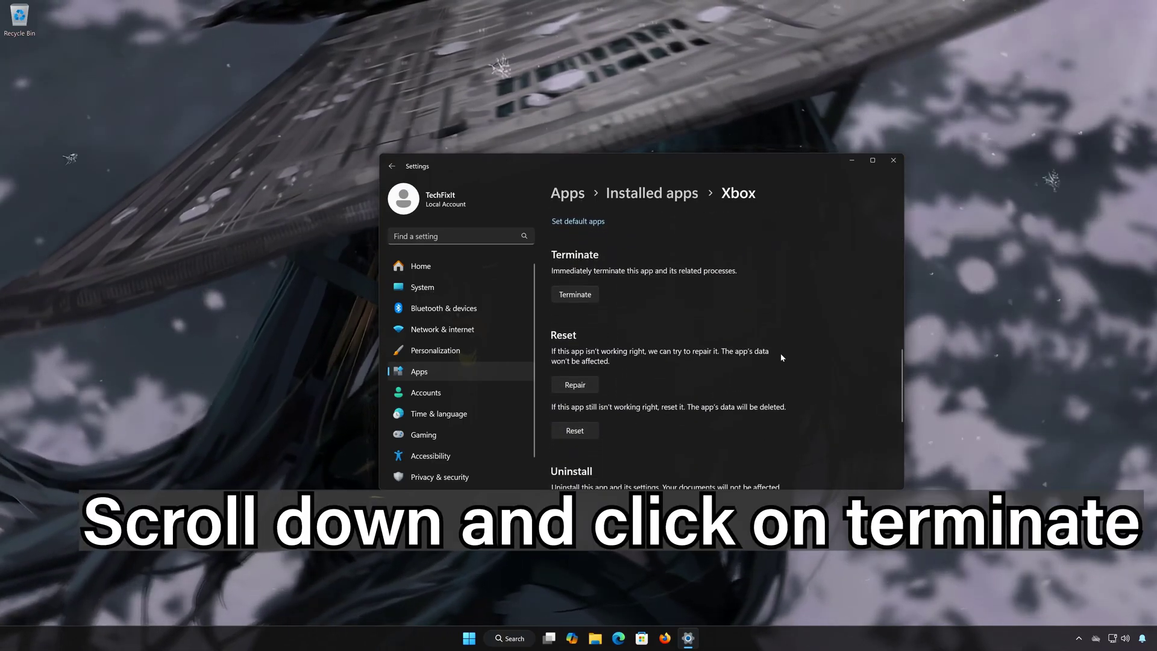
scroll(539, 287, up, 2)
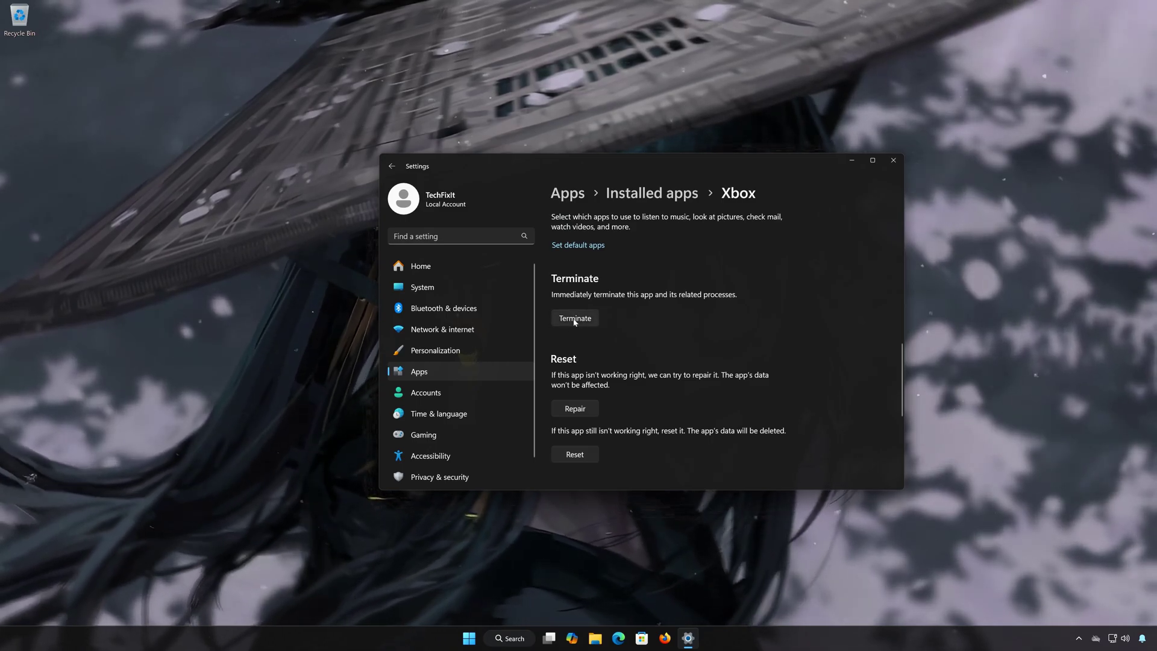
scroll(611, 329, down, 1)
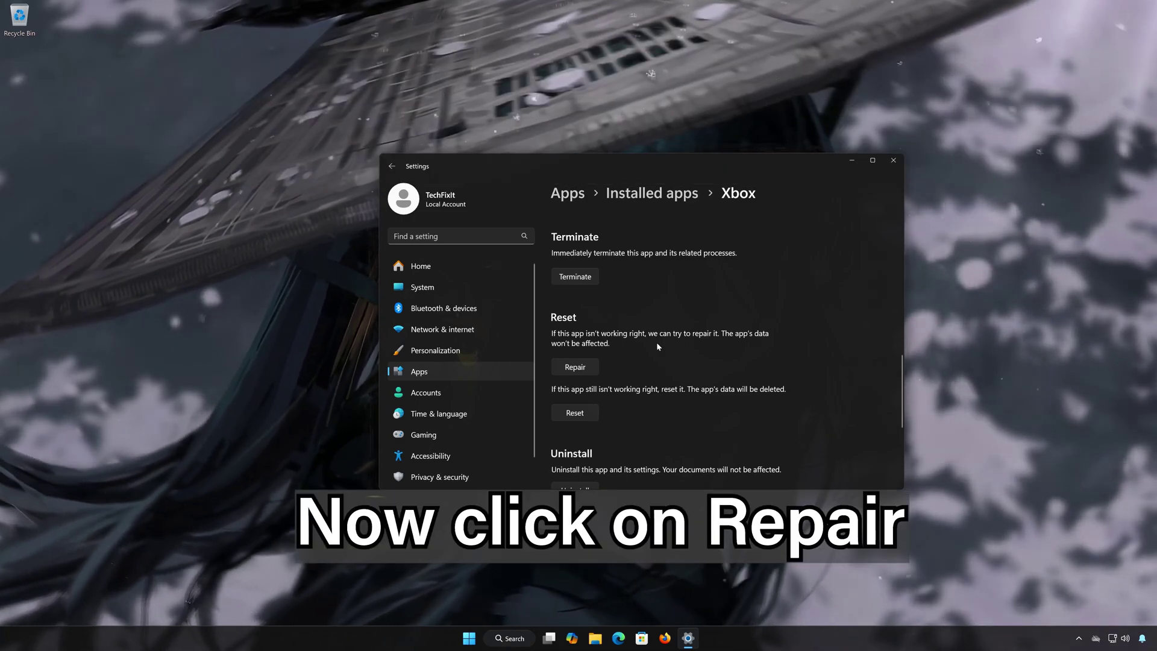
click(580, 368)
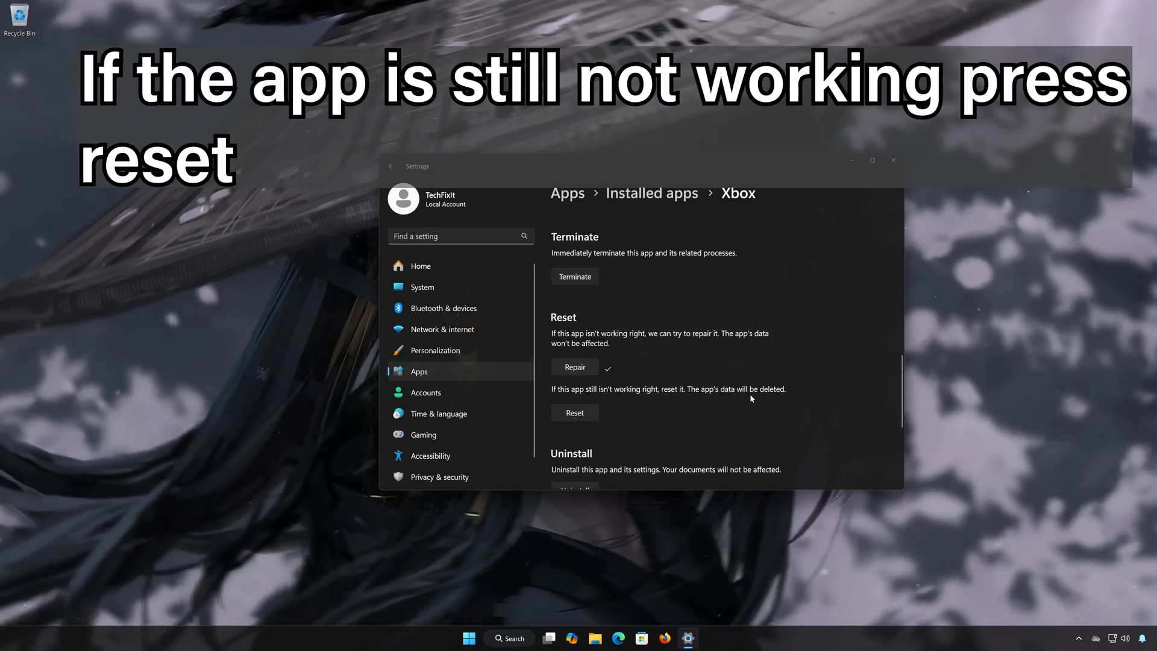
click(575, 413)
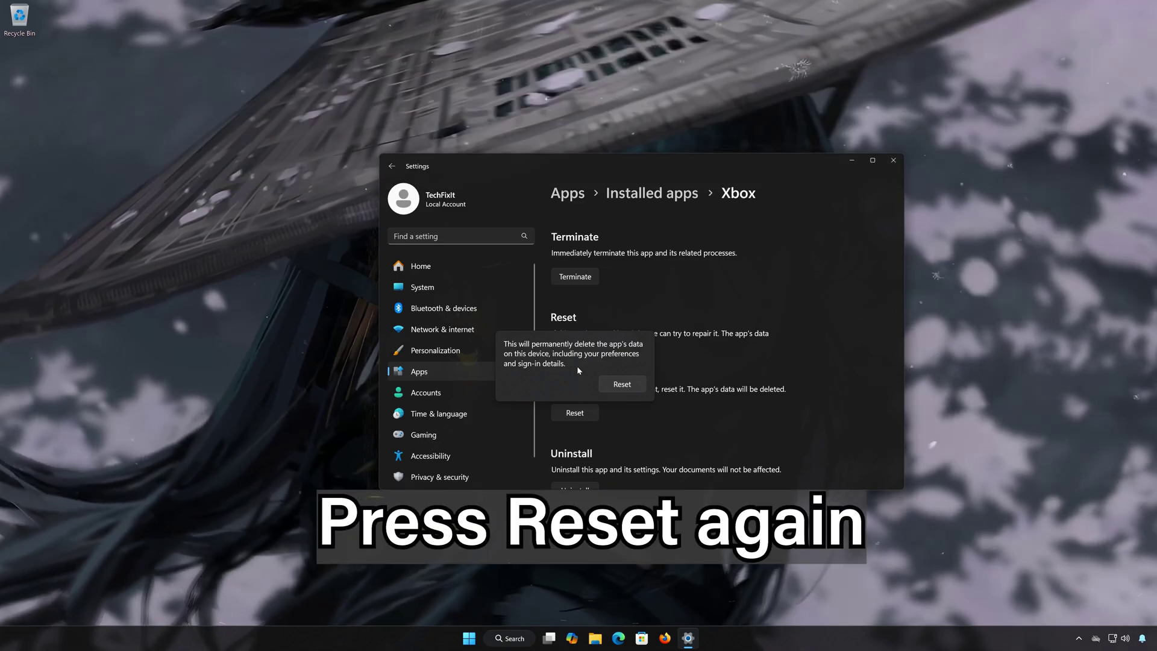
click(629, 391)
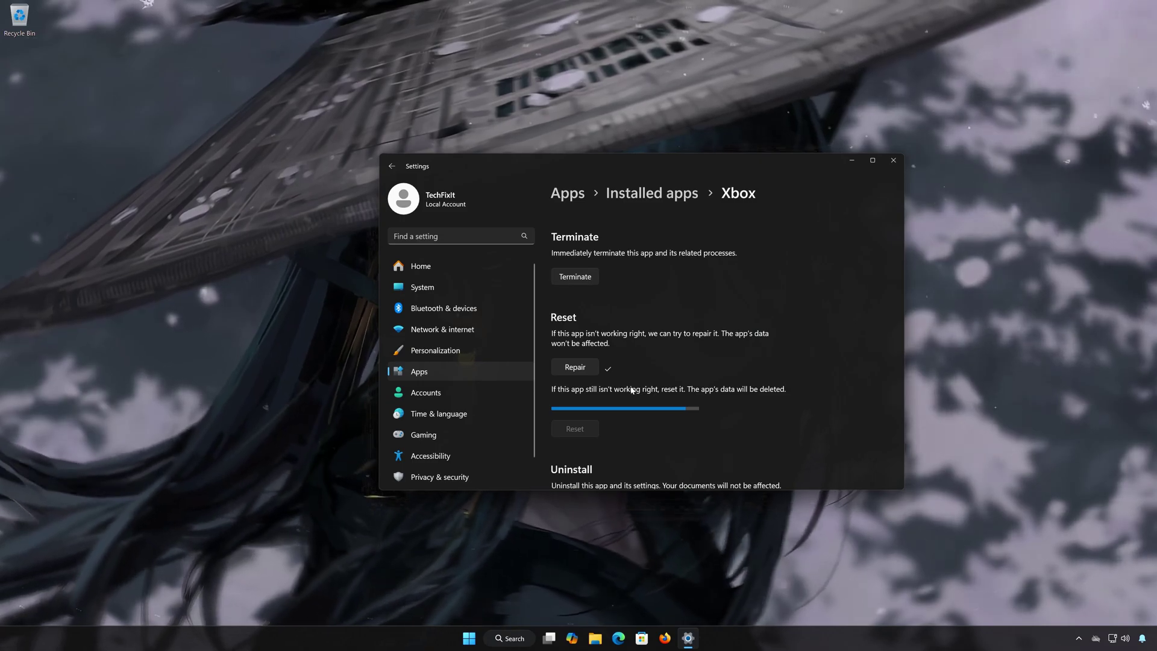
- Uninstall the Xbox app with its related info and close Settings
scroll(630, 386, up, 2)
scroll(631, 386, down, 4)
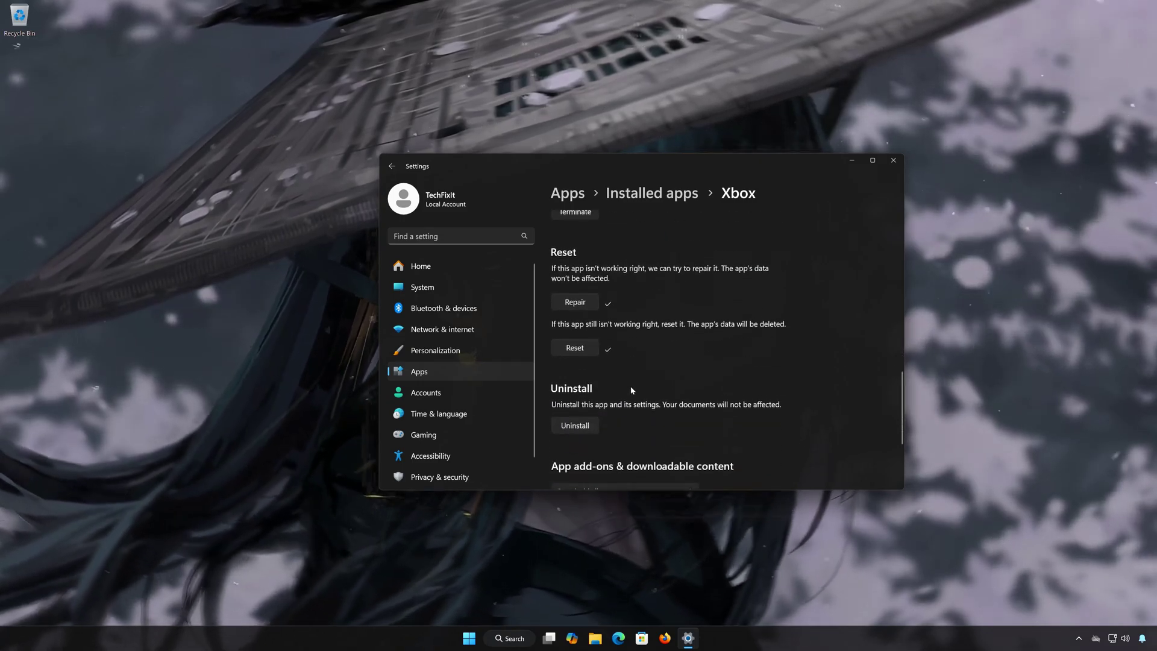
scroll(632, 389, up, 1)
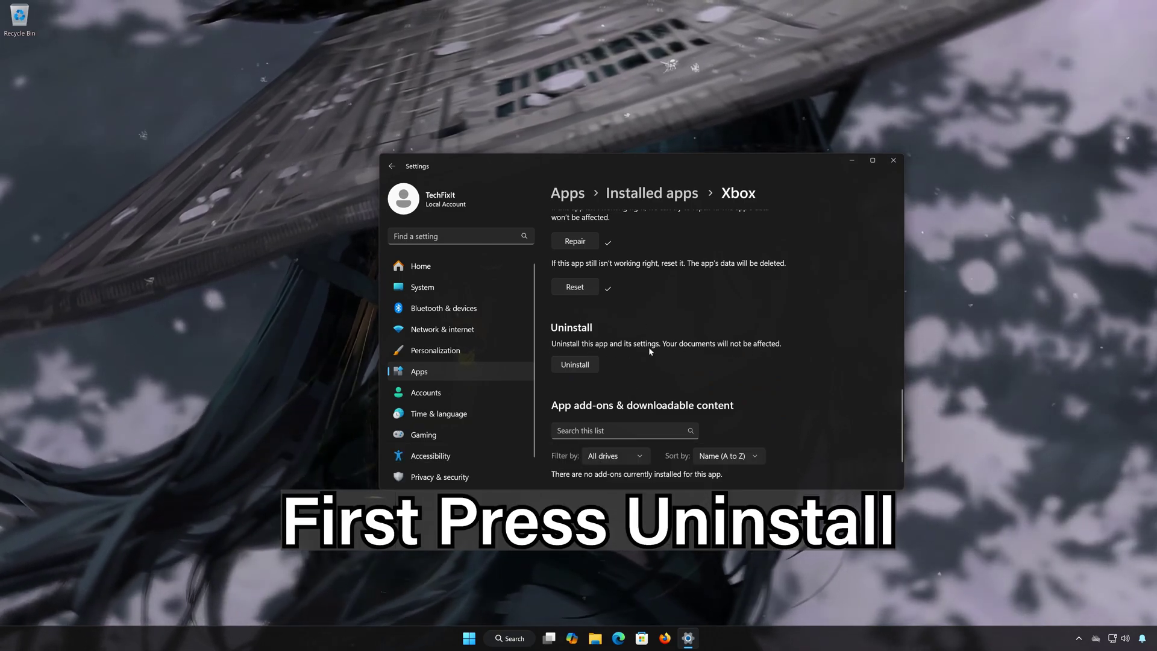
click(579, 371)
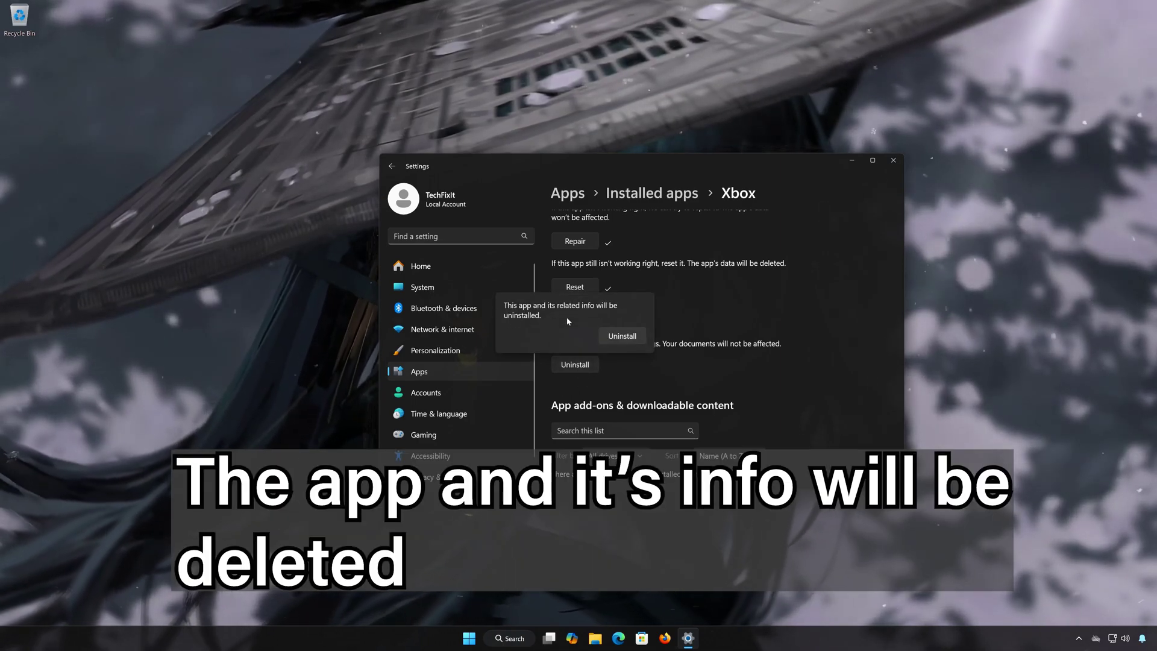
click(622, 336)
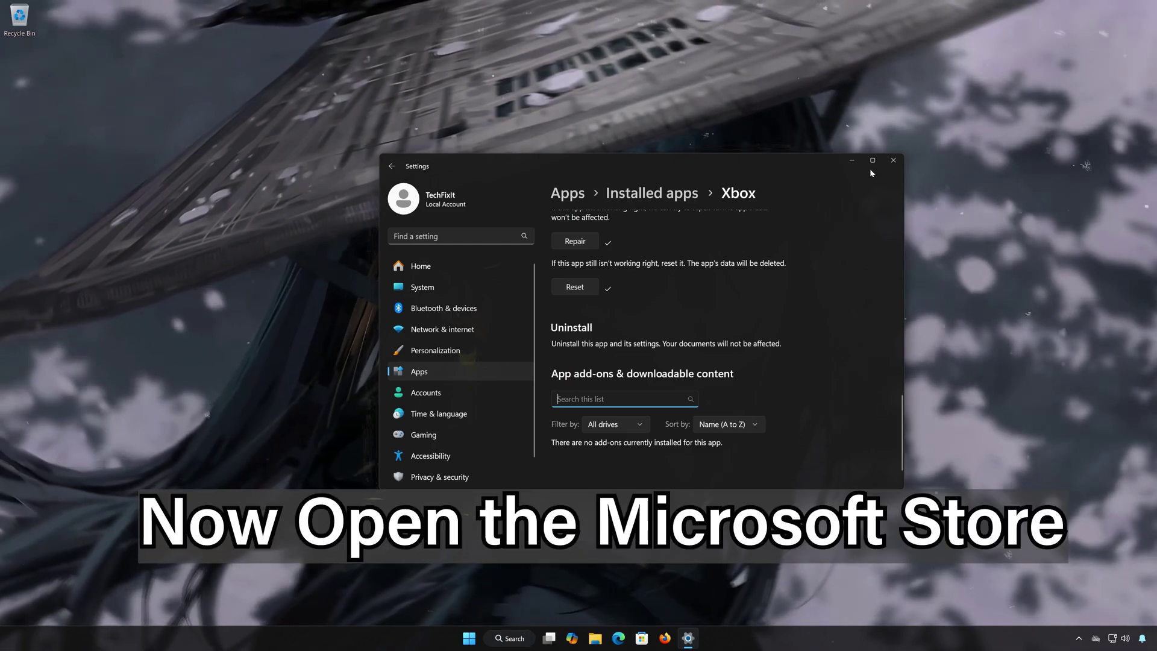
click(893, 160)
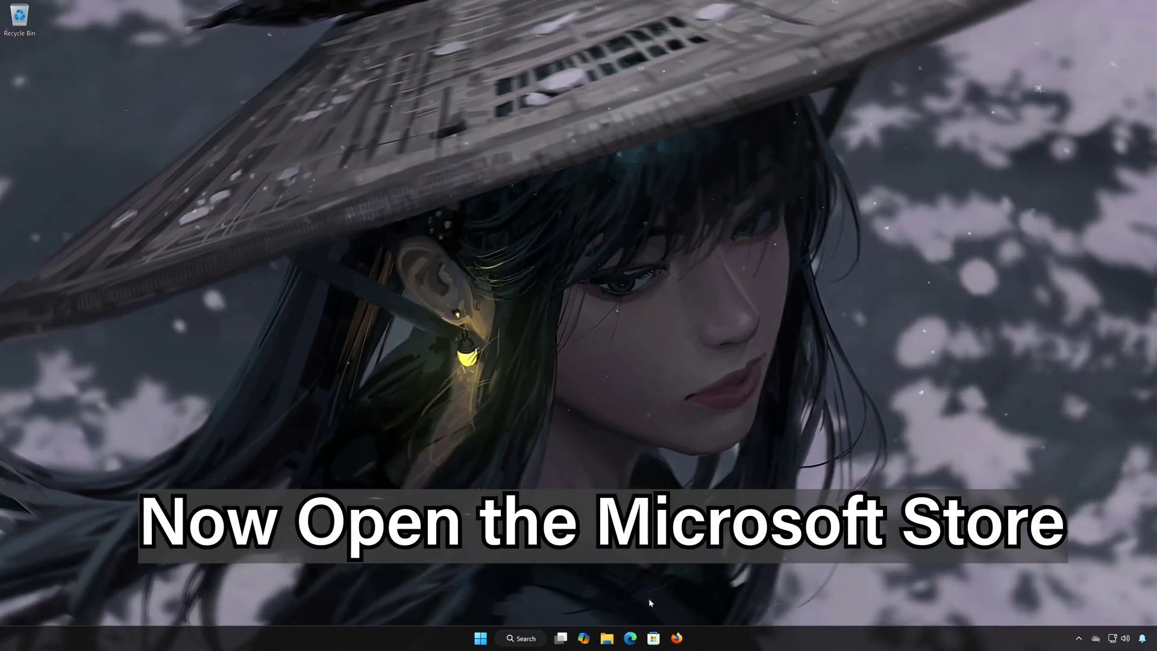
- Switch to Microsoft Store, search for "xbox app", and install the Xbox app by Microsoft Corporation
click(654, 639)
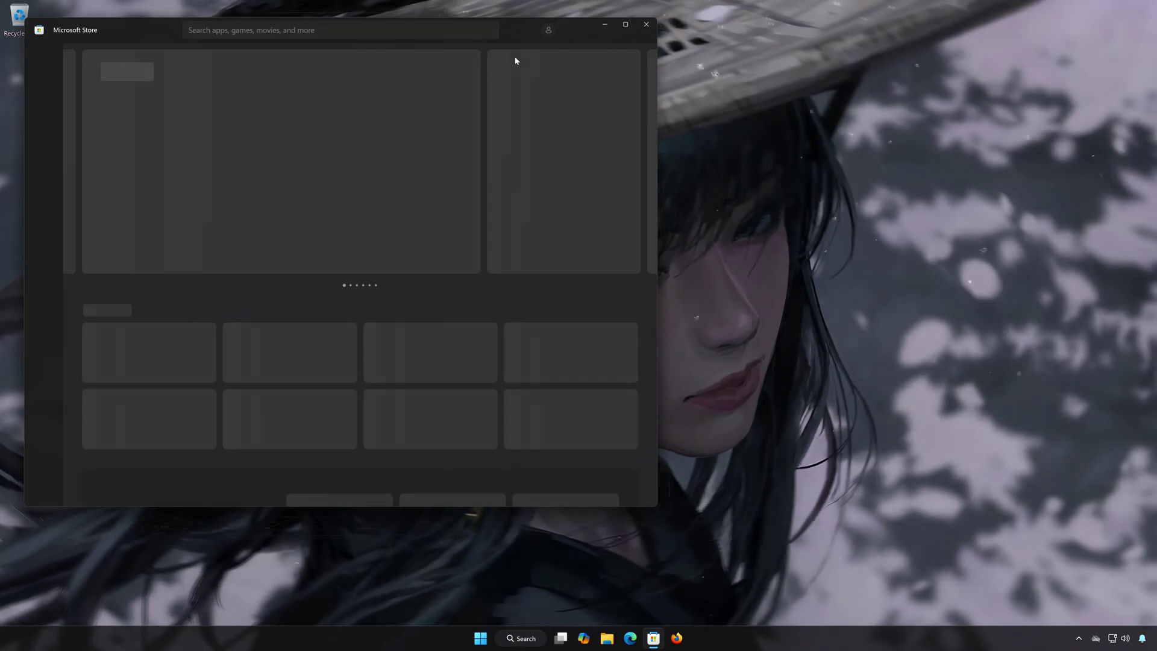
drag(522, 35, 745, 75)
click(491, 74)
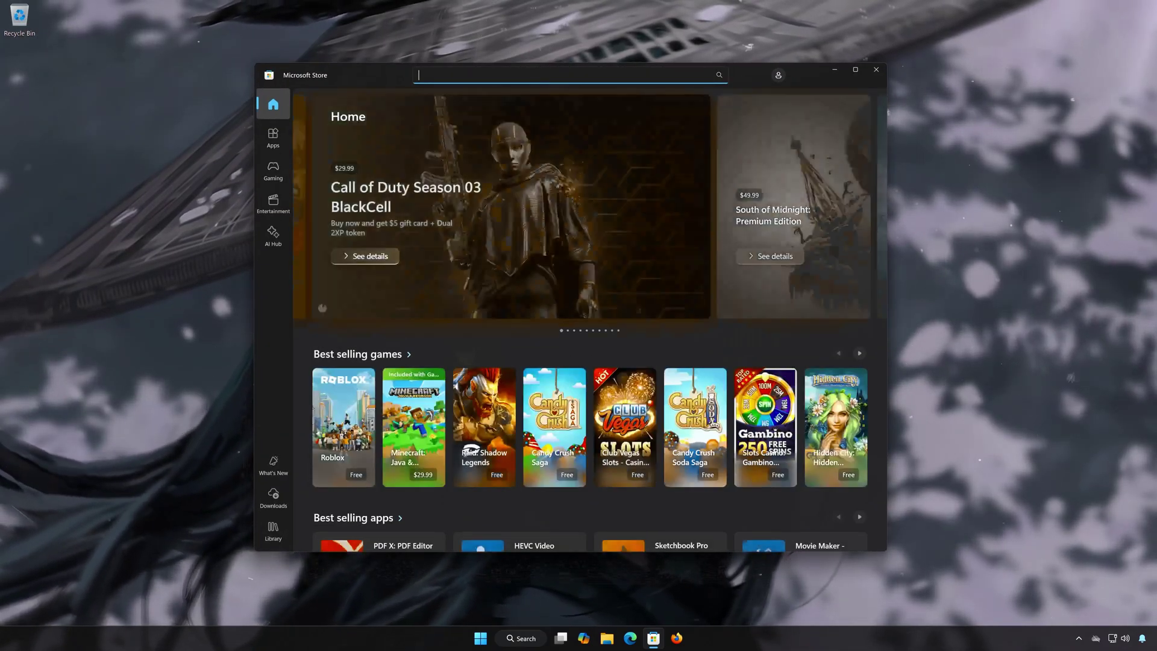
text(xbox app)
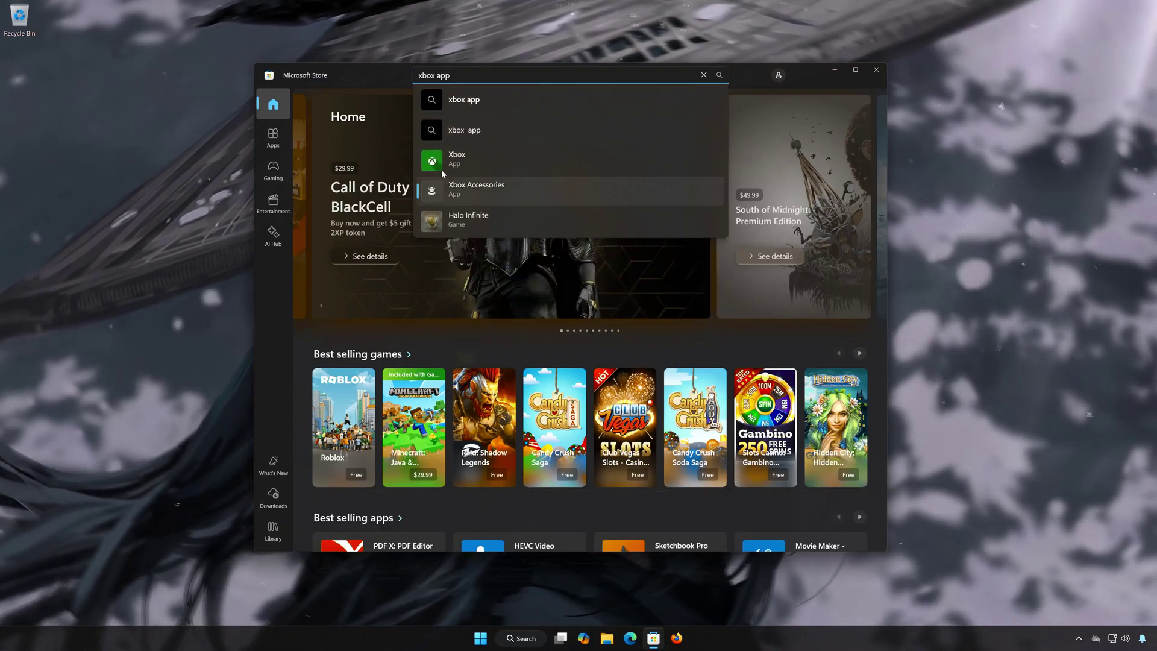
click(486, 160)
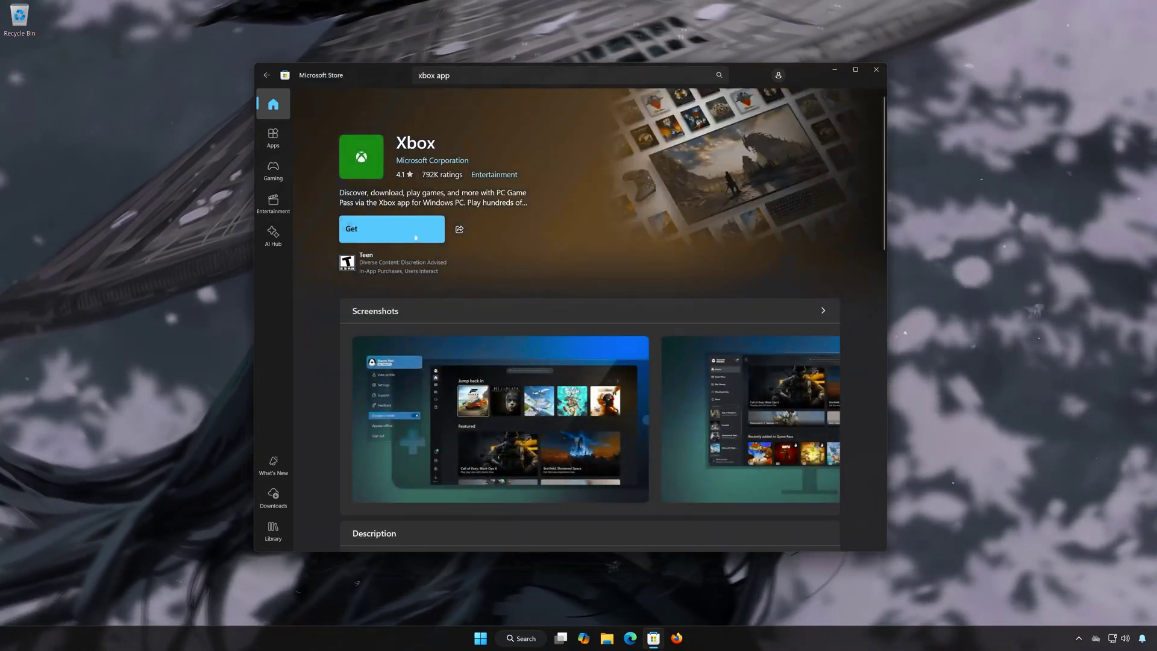
click(399, 228)
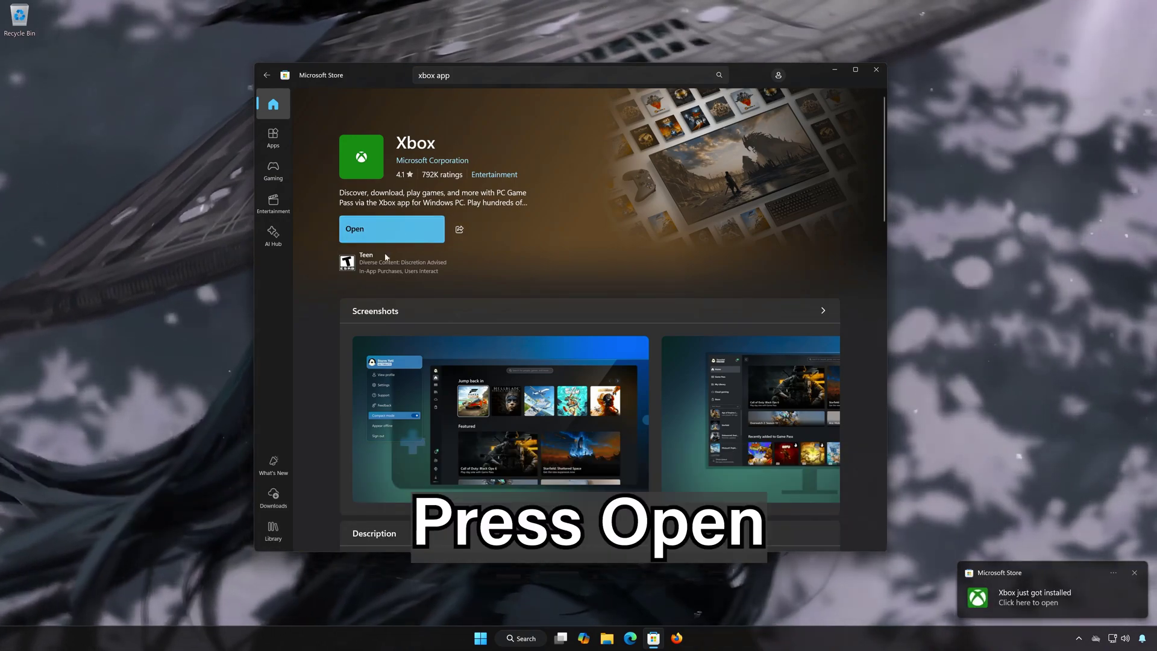
- Launch the reinstalled Xbox app to check that it loads, and close it
click(415, 218)
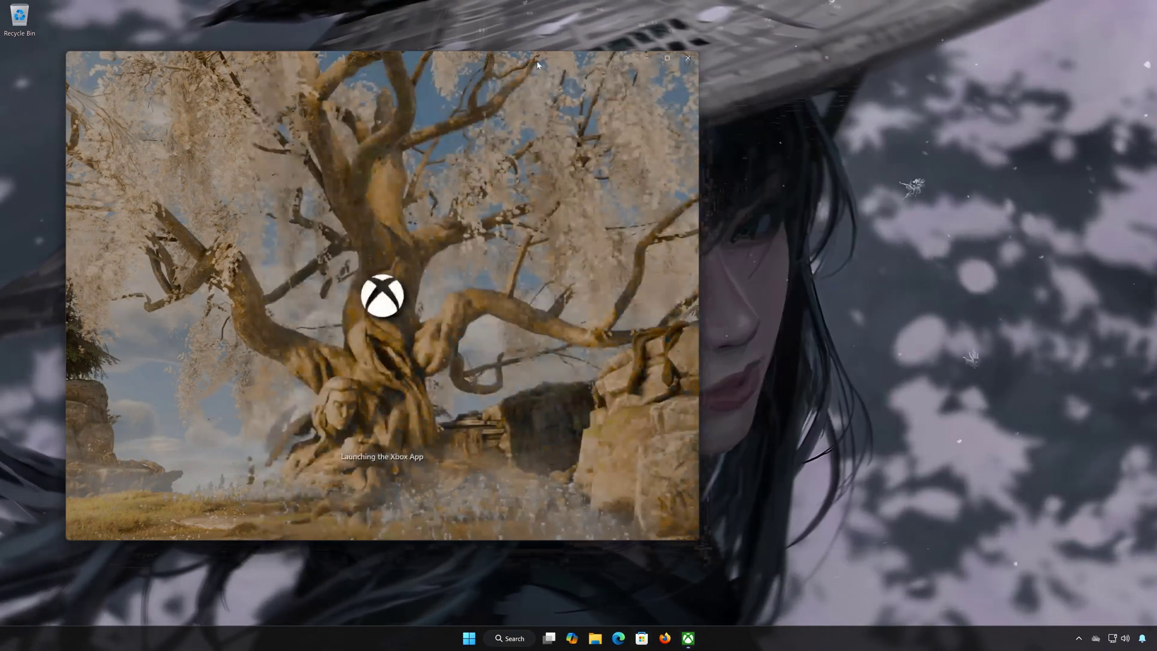
drag(537, 67, 746, 85)
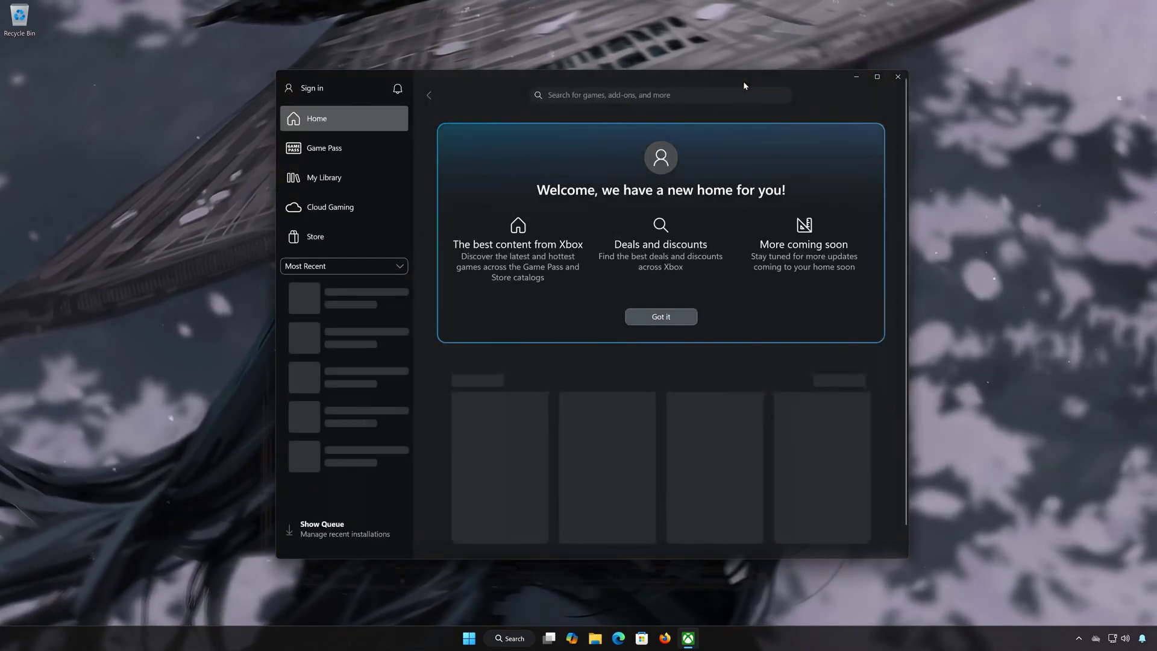
click(898, 78)
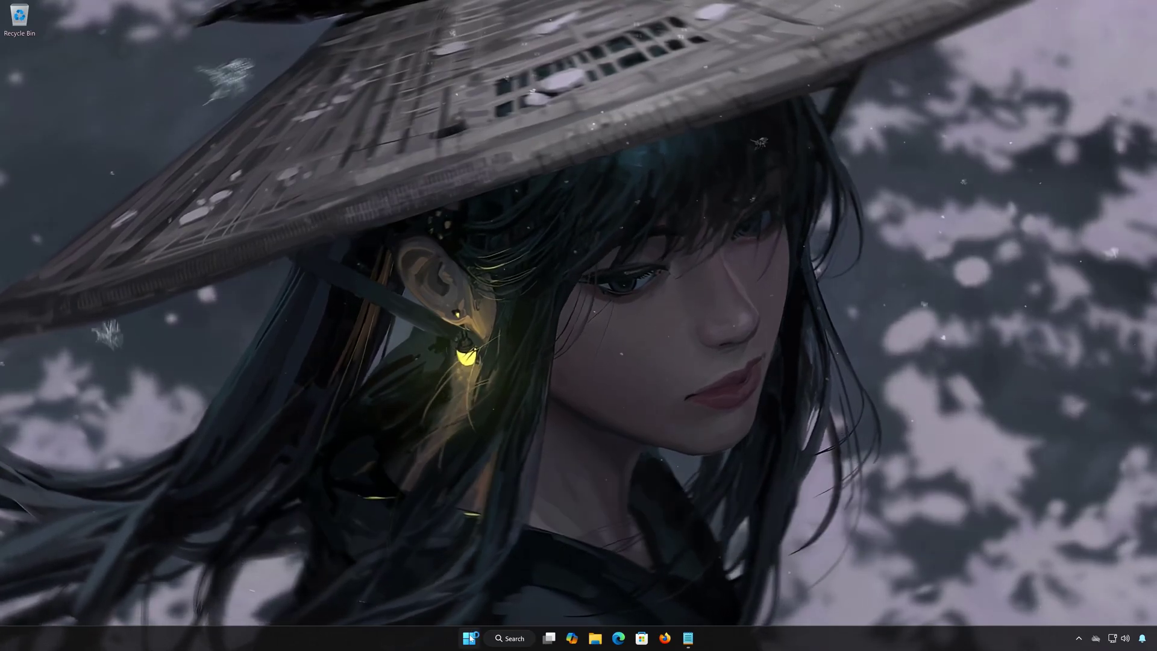
- Switch to Windows PowerShell run as administrator, allow it to make changes, and move its window to the middle of the desktop
click(469, 638)
text(powershe)
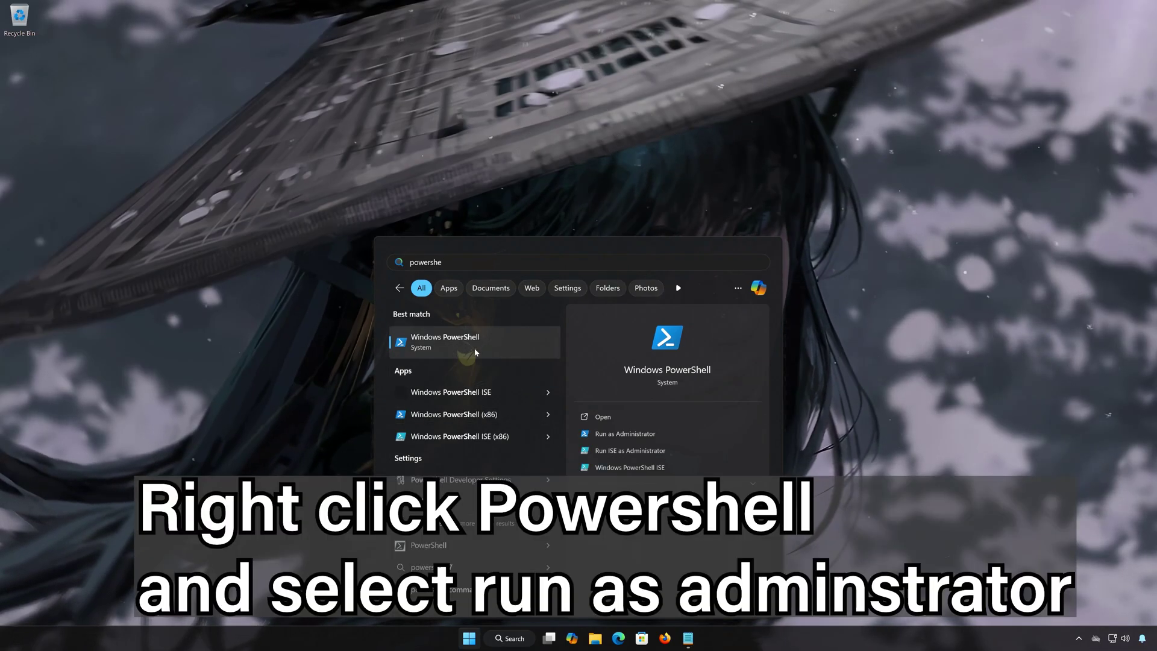
right_click(475, 341)
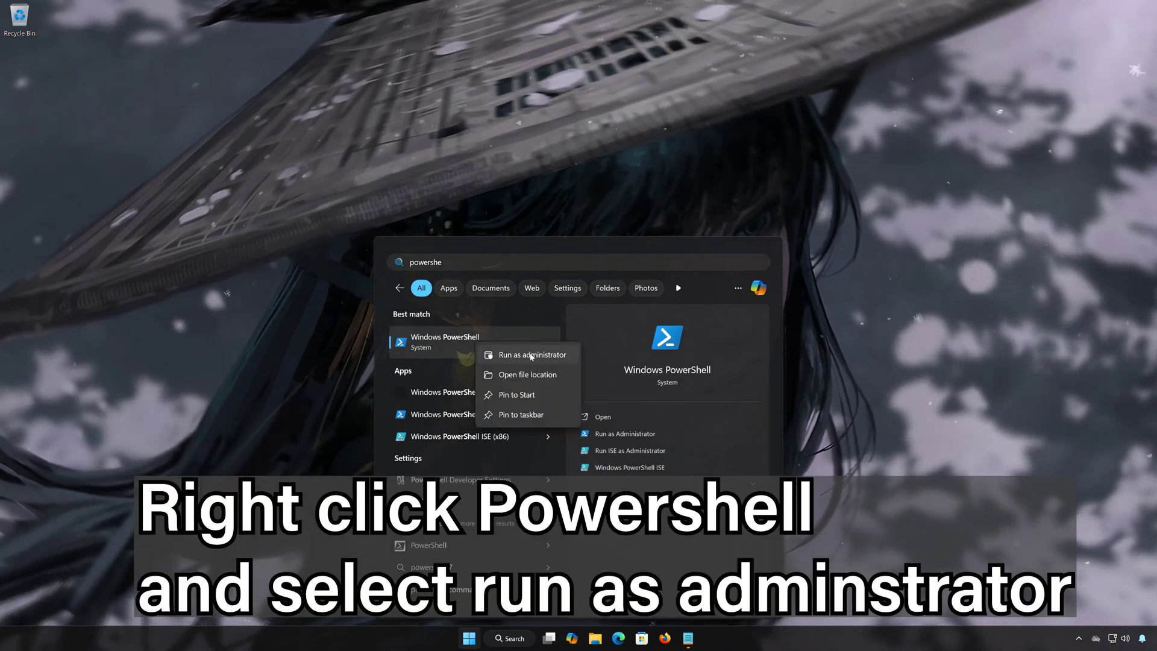
key(ctrl+shift+Return)
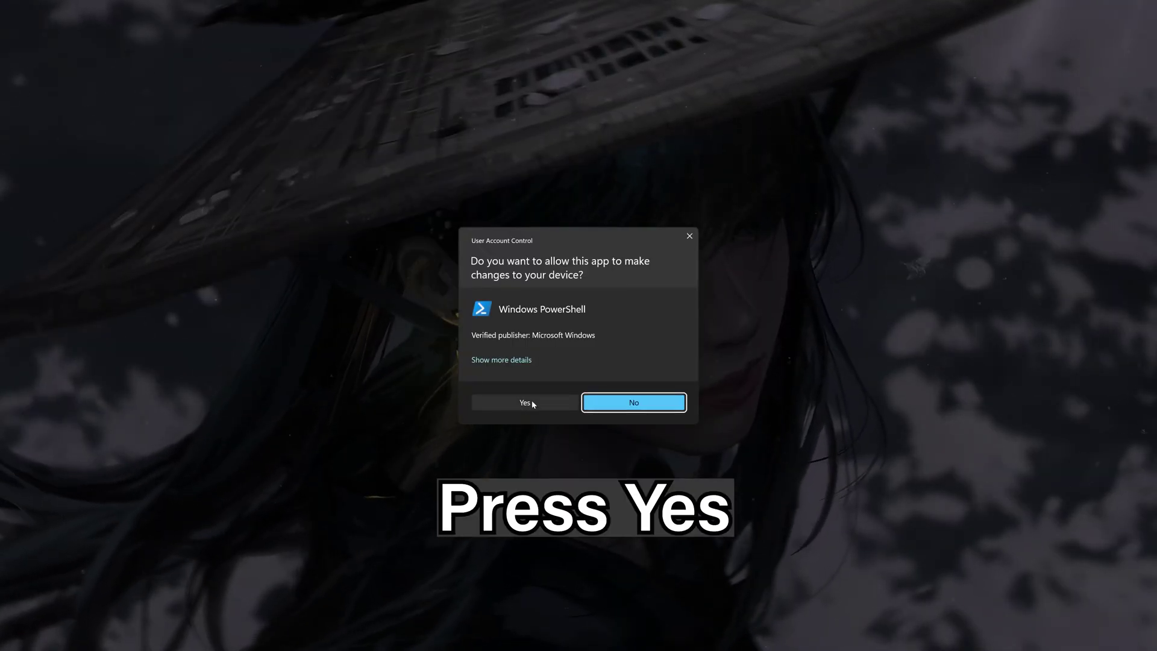
click(531, 400)
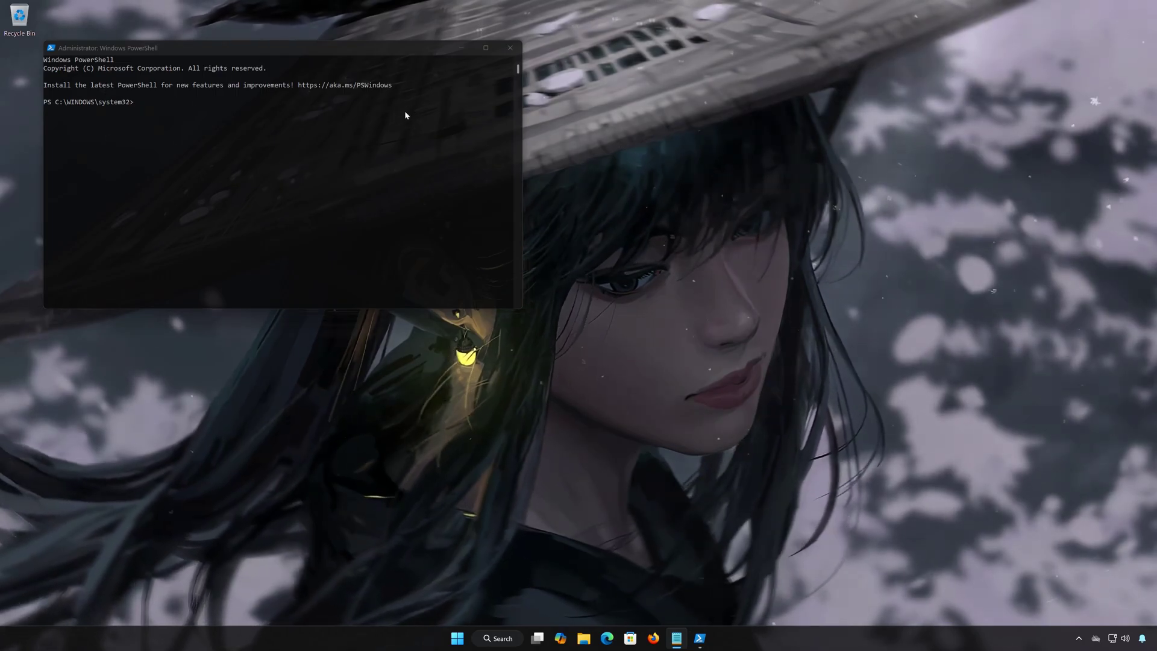
drag(407, 53, 682, 185)
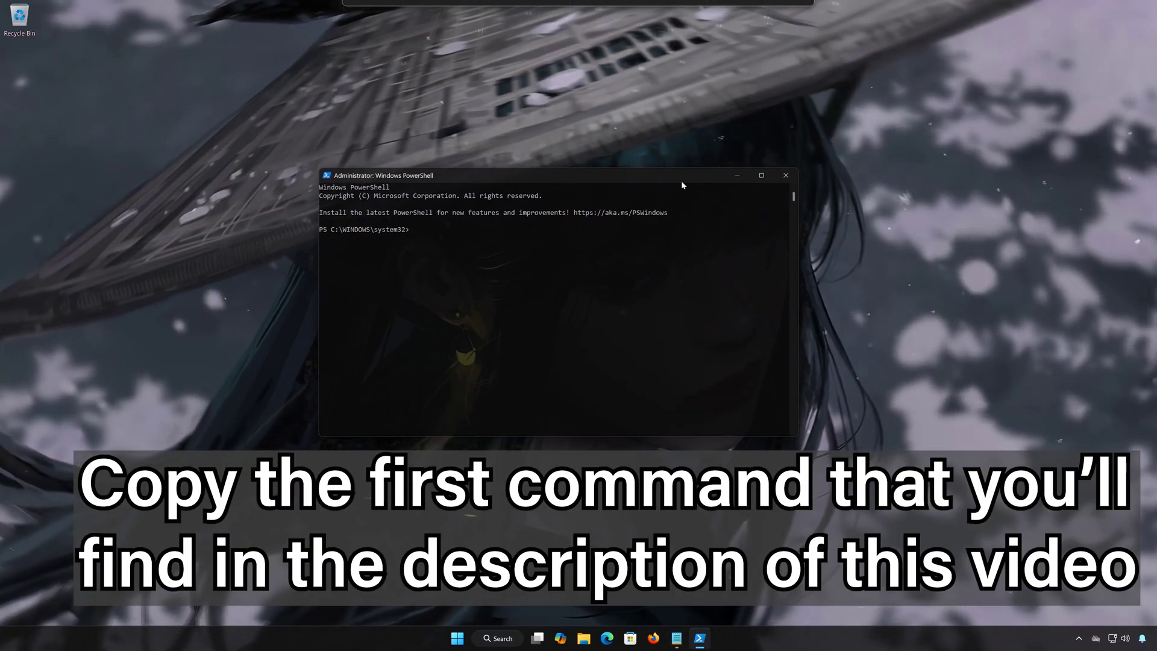
- Copy the command "get-appxpackage Microsoft.GamingServices | remove-AppxPackage -allusers" from the Notepad file and run it in PowerShell
click(677, 638)
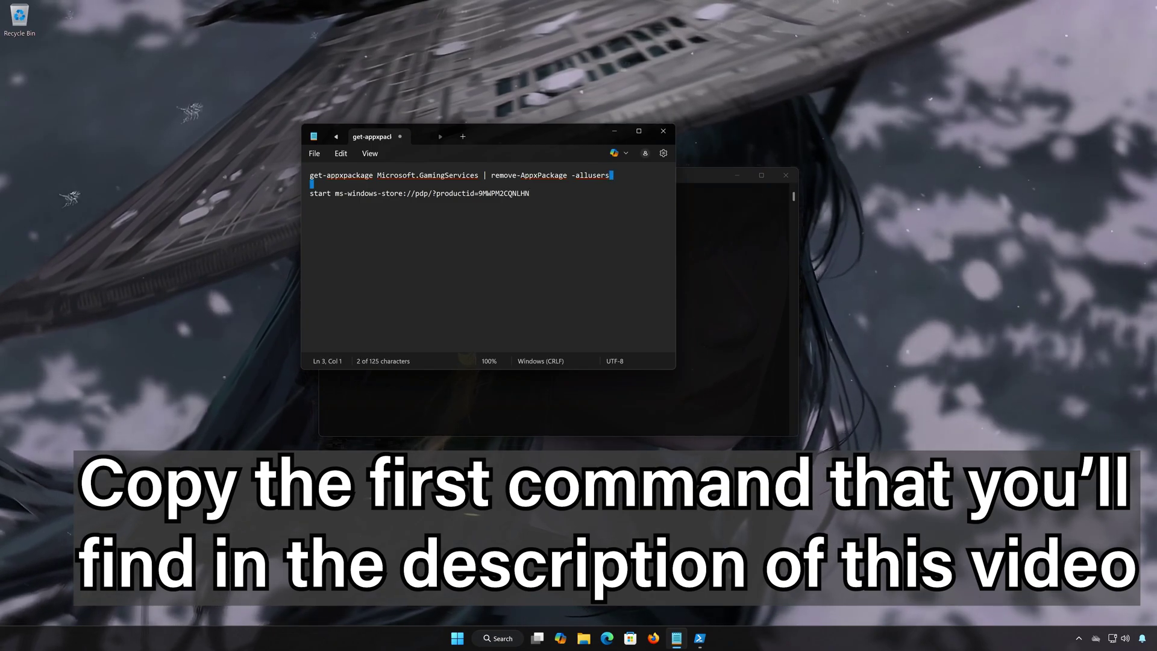
drag(310, 175, 610, 175)
right_click(326, 179)
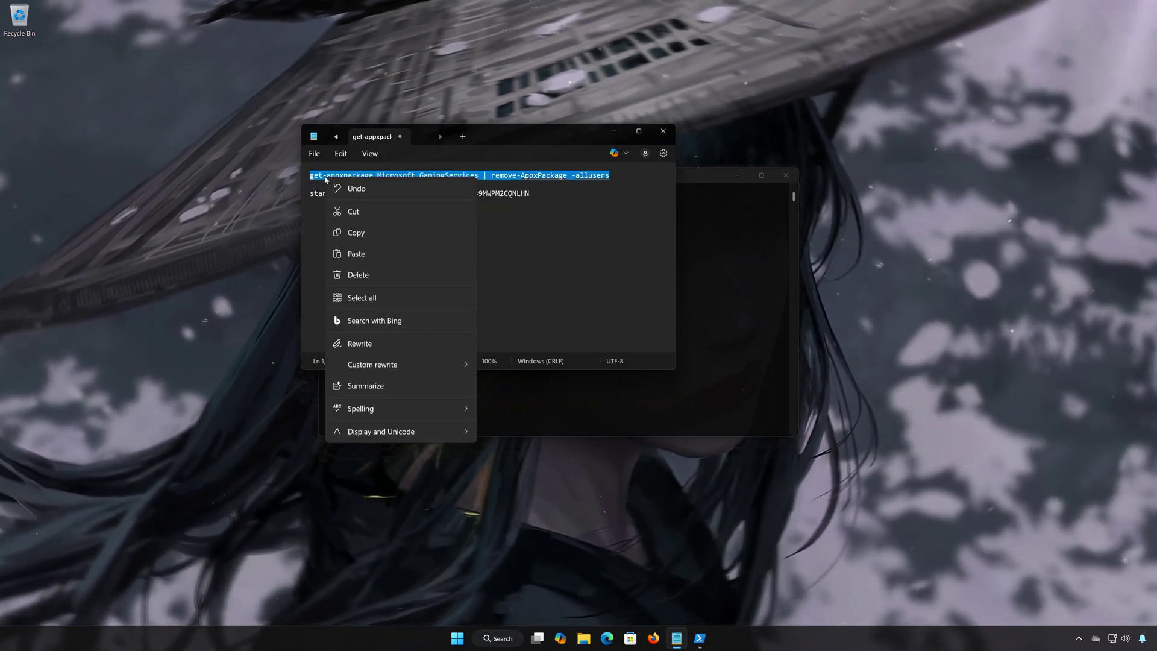
click(386, 231)
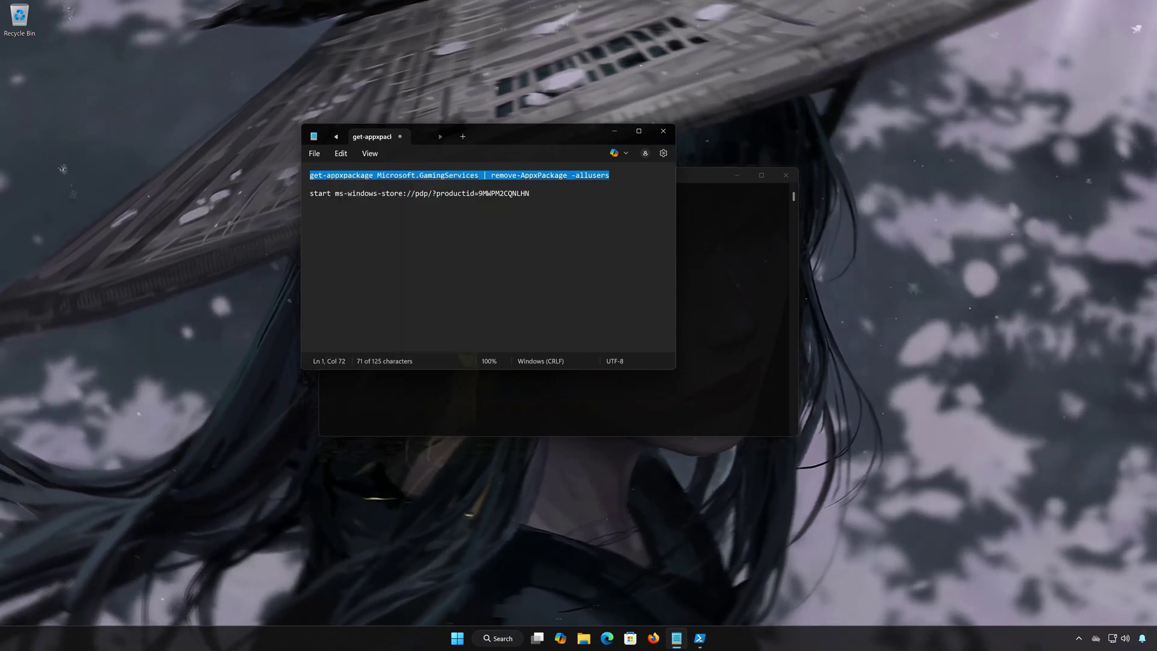
click(615, 131)
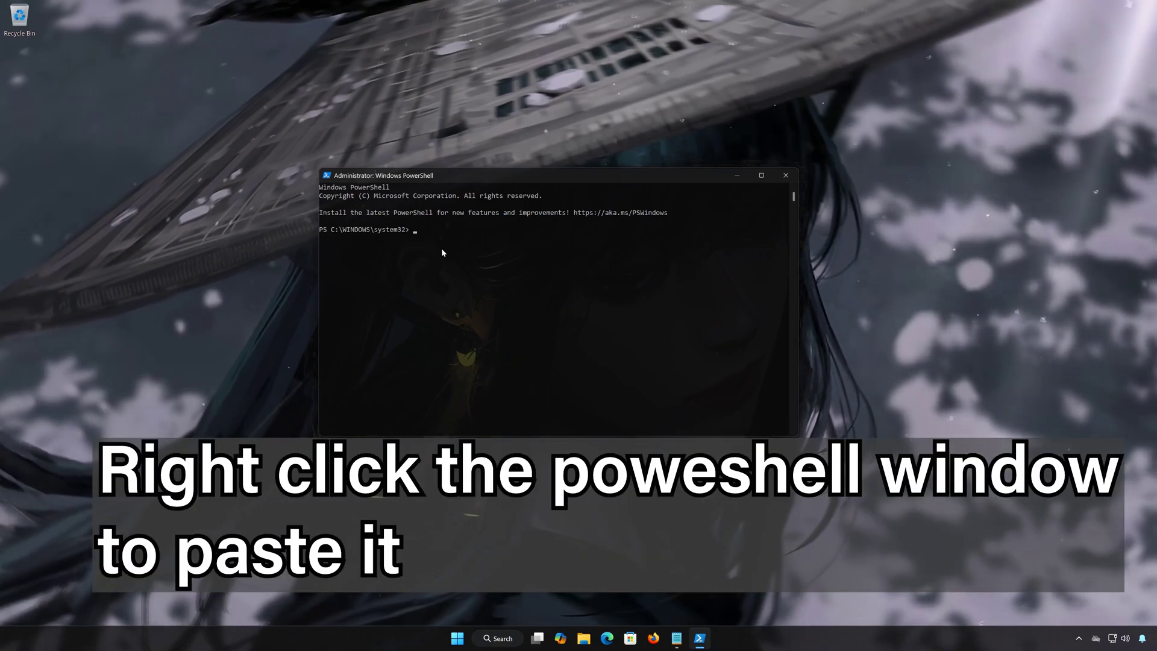
right_click(442, 249)
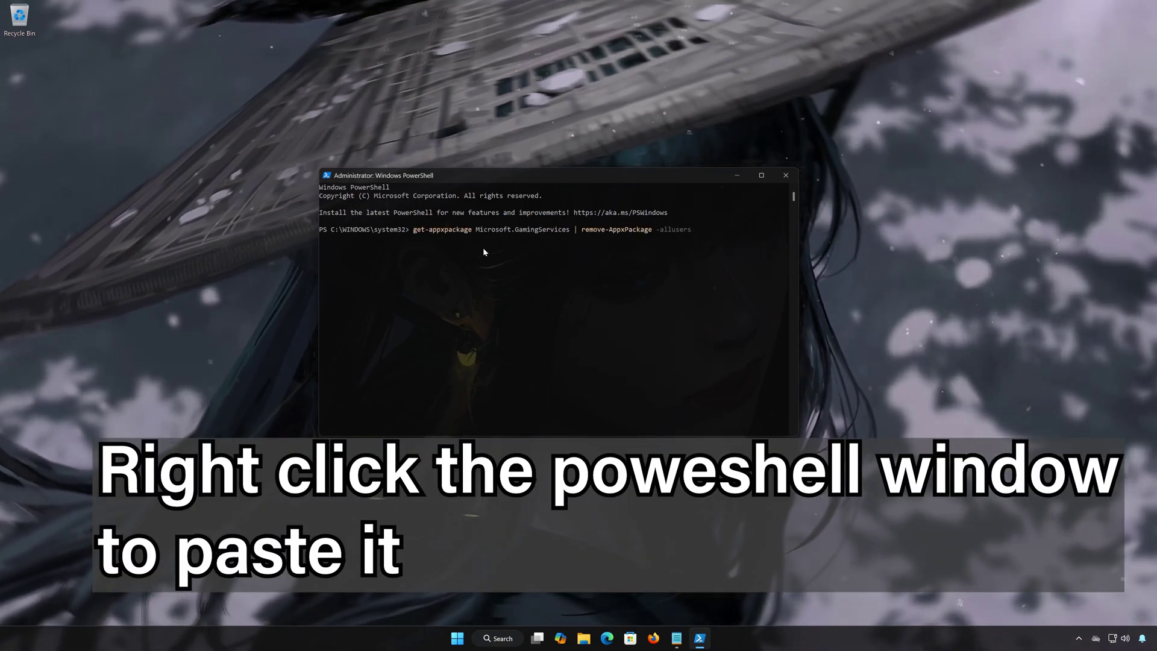
key(Return)
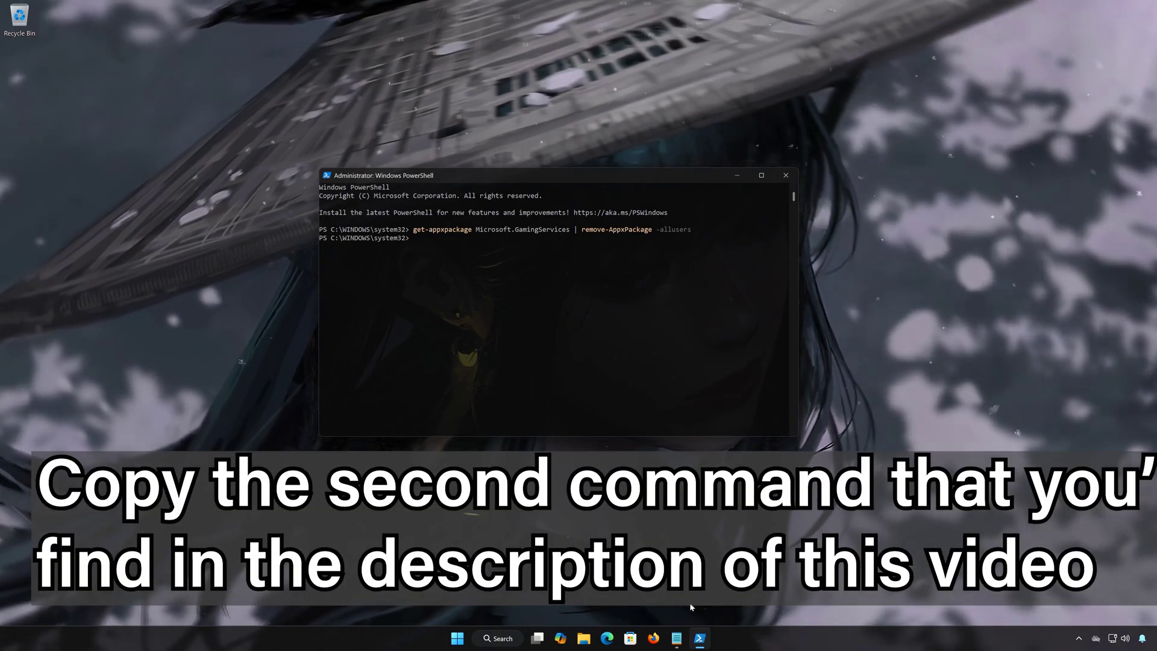
- Copy the command "start ms-windows-store://pdp/?productid=9MWPM2CQNLHN" from the Notepad file and run it in PowerShell
click(677, 639)
drag(529, 193, 521, 192)
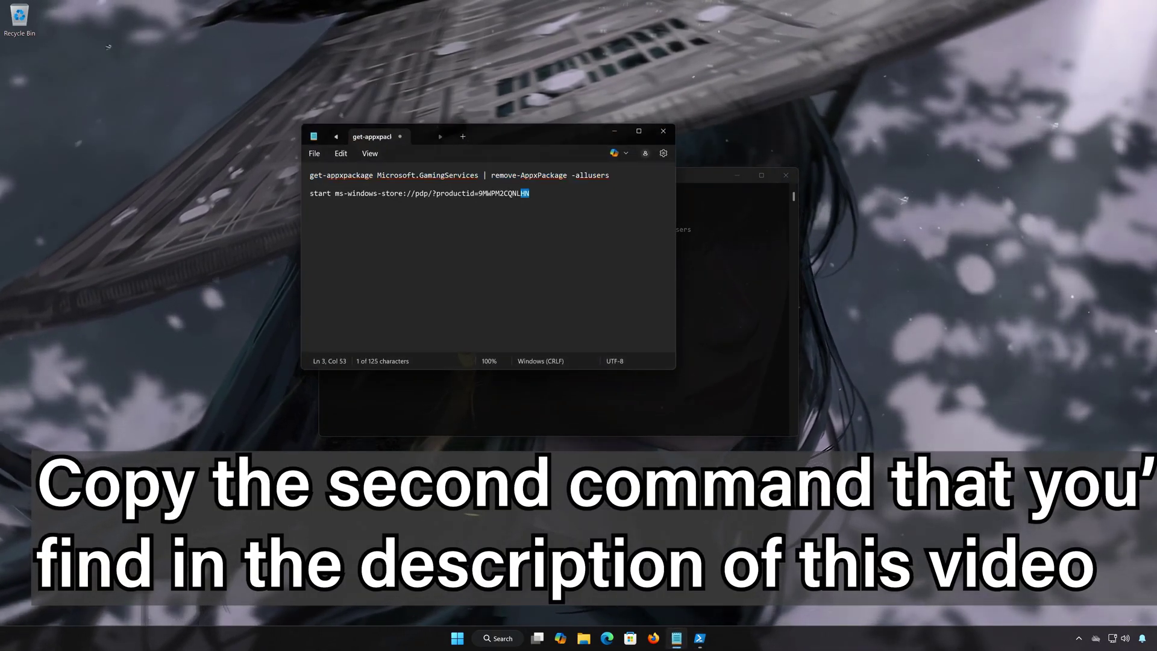
right_click(333, 194)
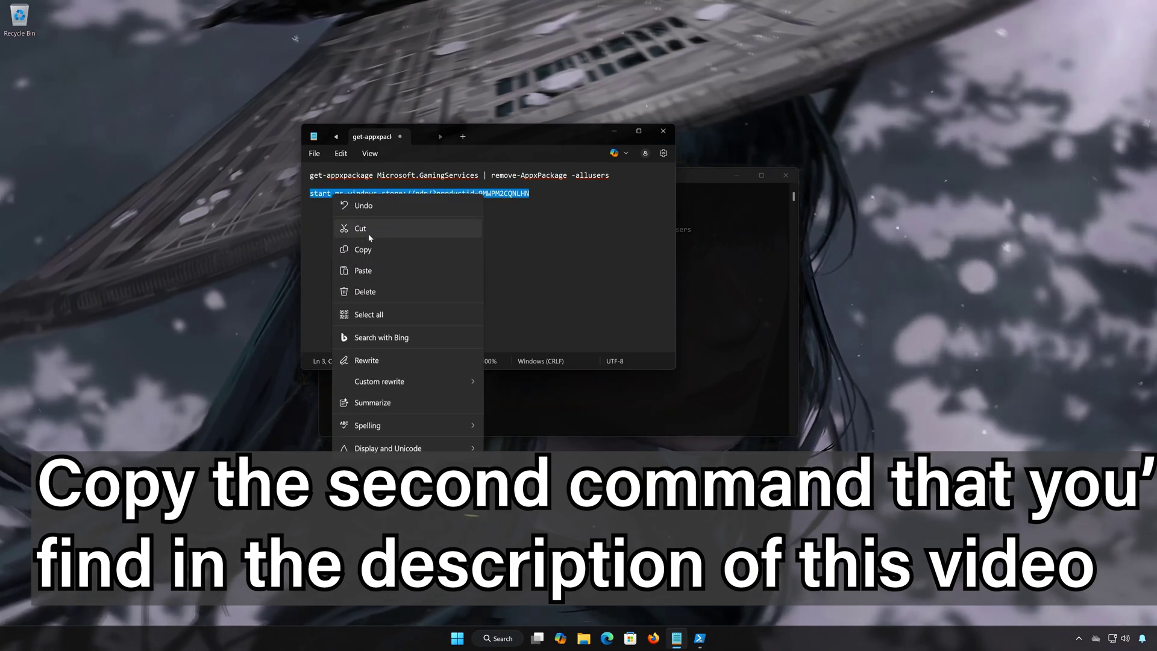
click(362, 250)
click(700, 639)
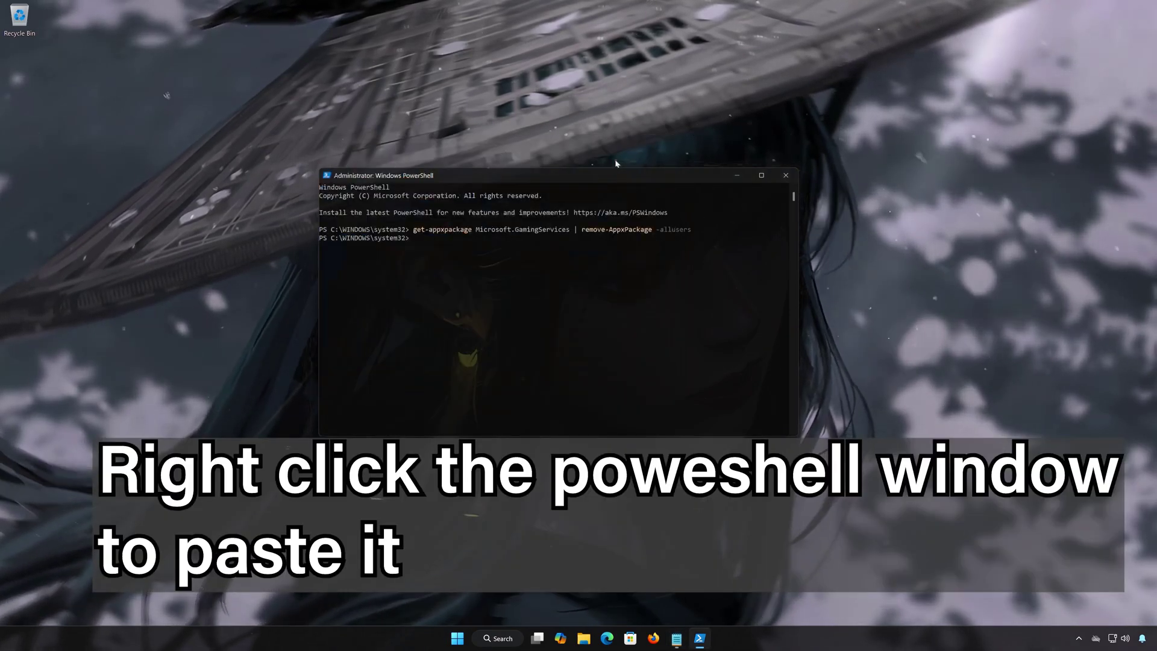
right_click(502, 273)
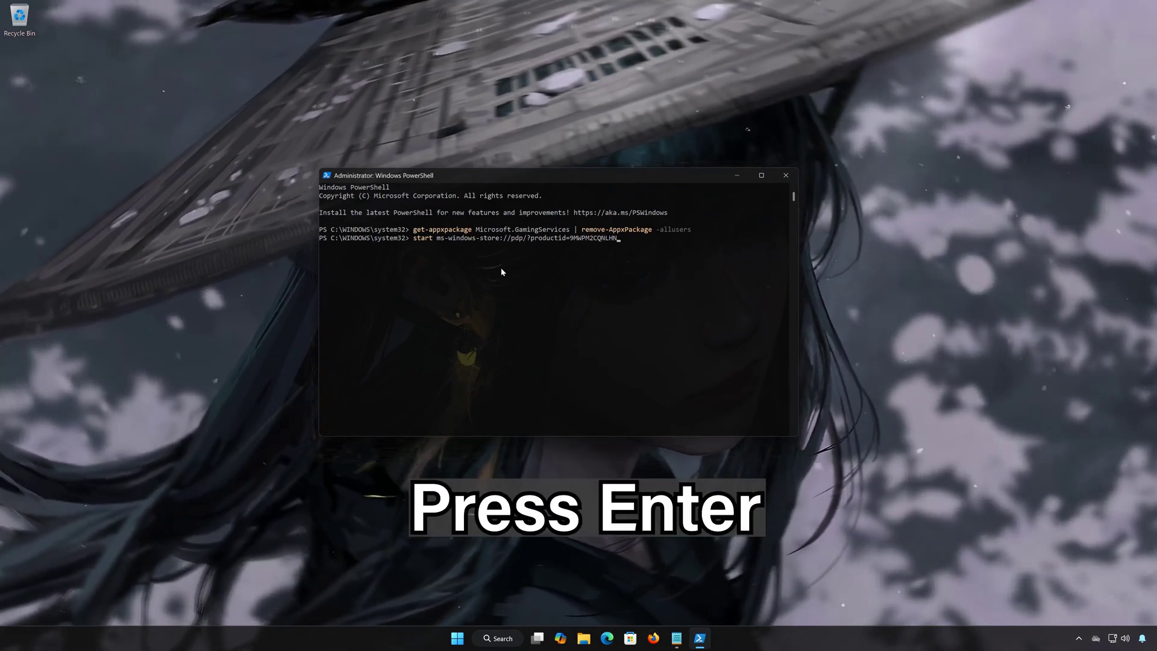
key(Return)
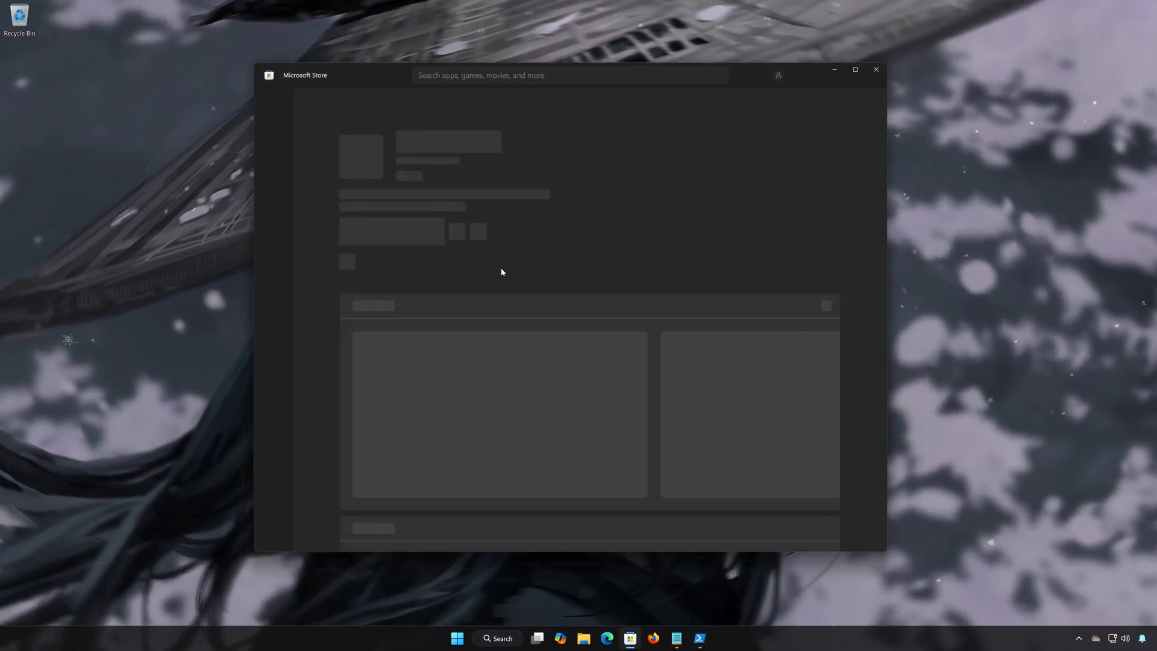